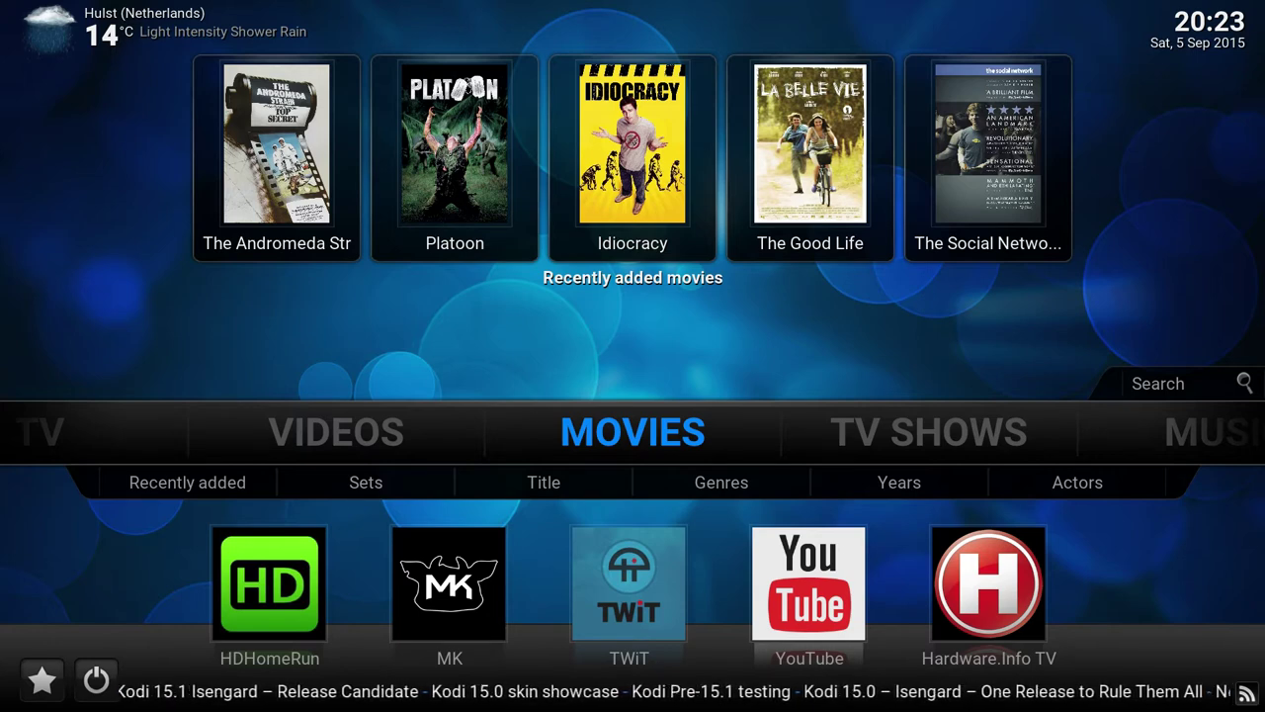
# Open the system settings from the home screen
pyautogui.press('Right')
pyautogui.press('Right')
pyautogui.press('Right')
pyautogui.press('Right')
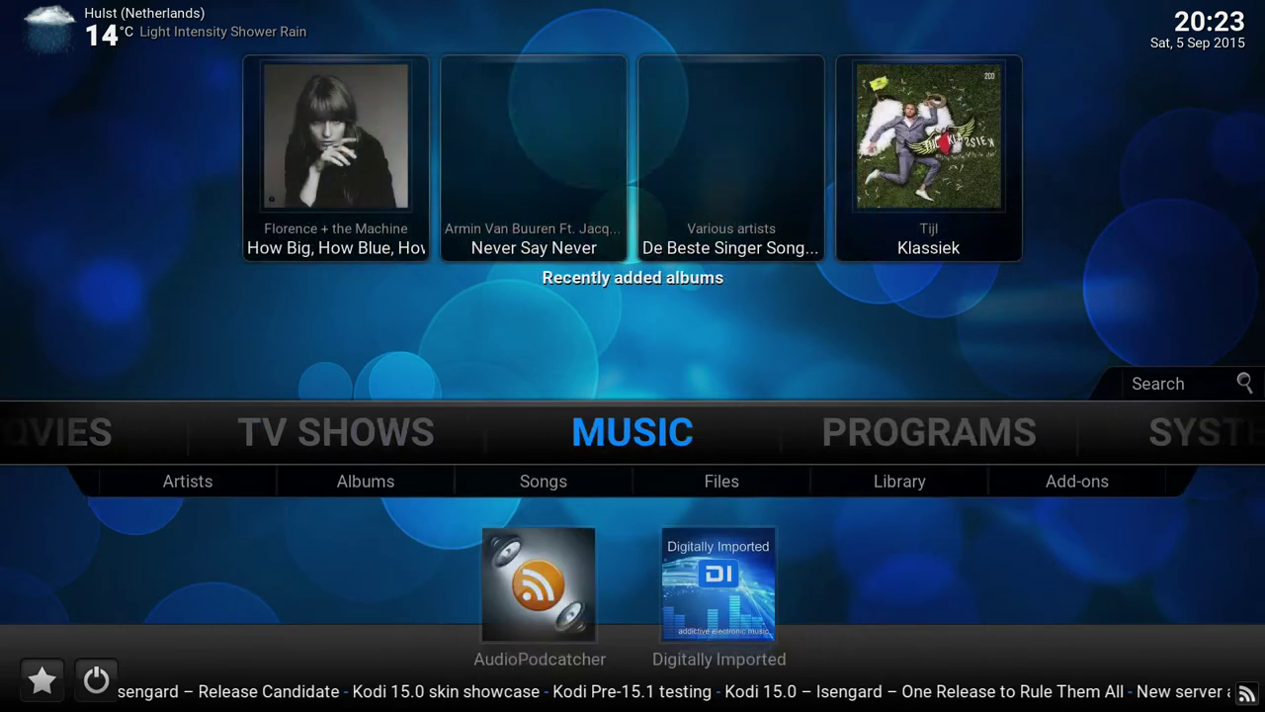
pyautogui.press('Return')
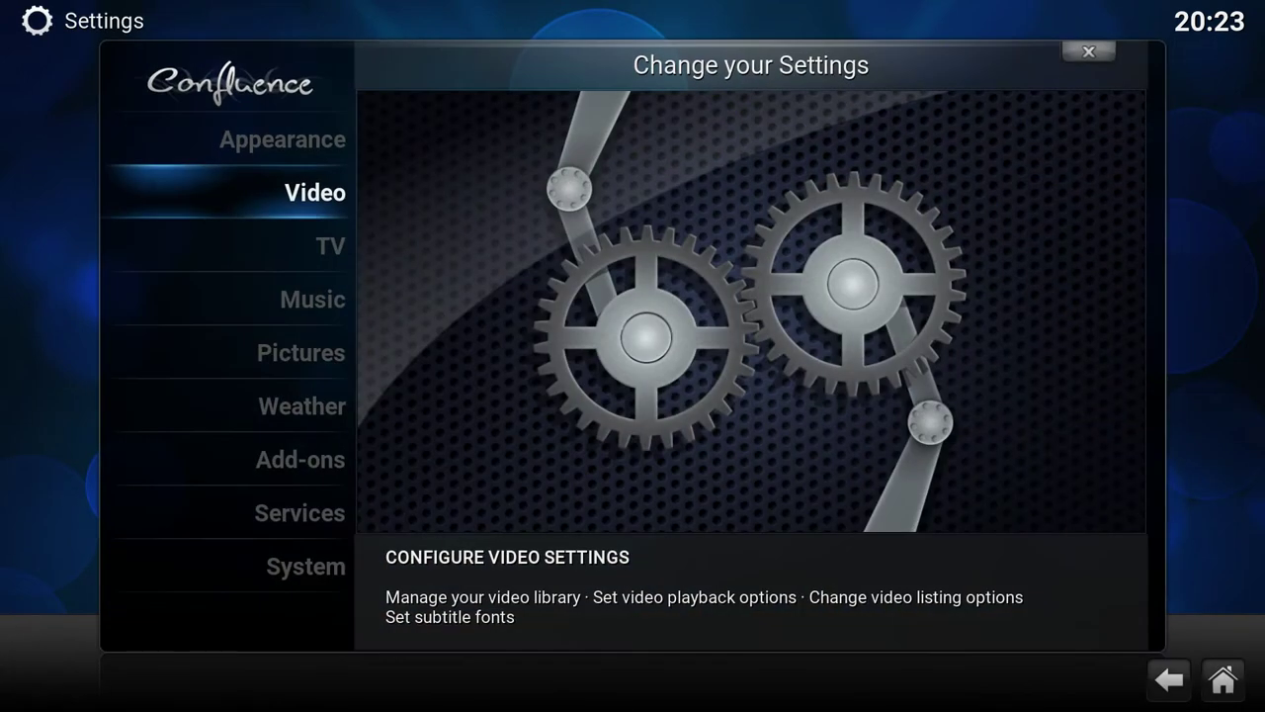
# Open the Subtitles category of the video settings
pyautogui.press('Return')
pyautogui.press('Down')
pyautogui.press('Down')
pyautogui.press('Down')
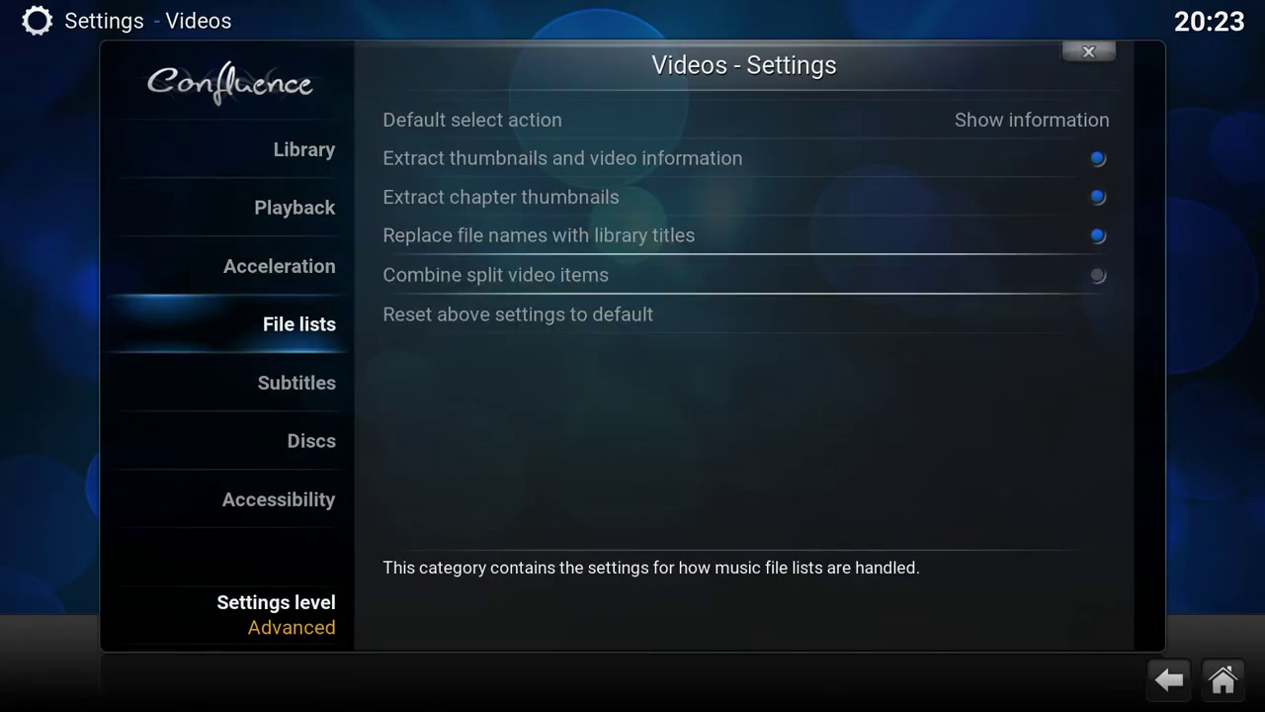
pyautogui.press('Up')
pyautogui.press('Up')
pyautogui.press('Down')
pyautogui.press('Down')
pyautogui.press('Down')
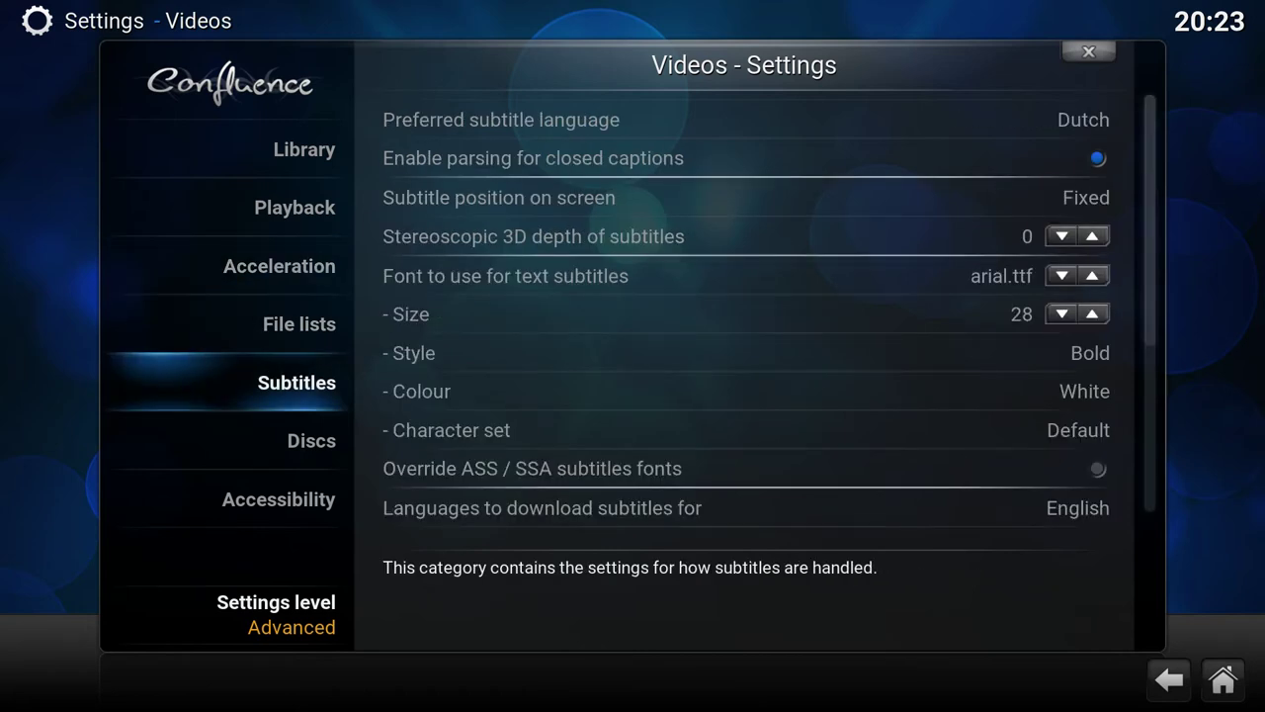
# Open the preferred subtitle language choices and go to the entry for Portuguese
pyautogui.press('Right')
pyautogui.press('Return')
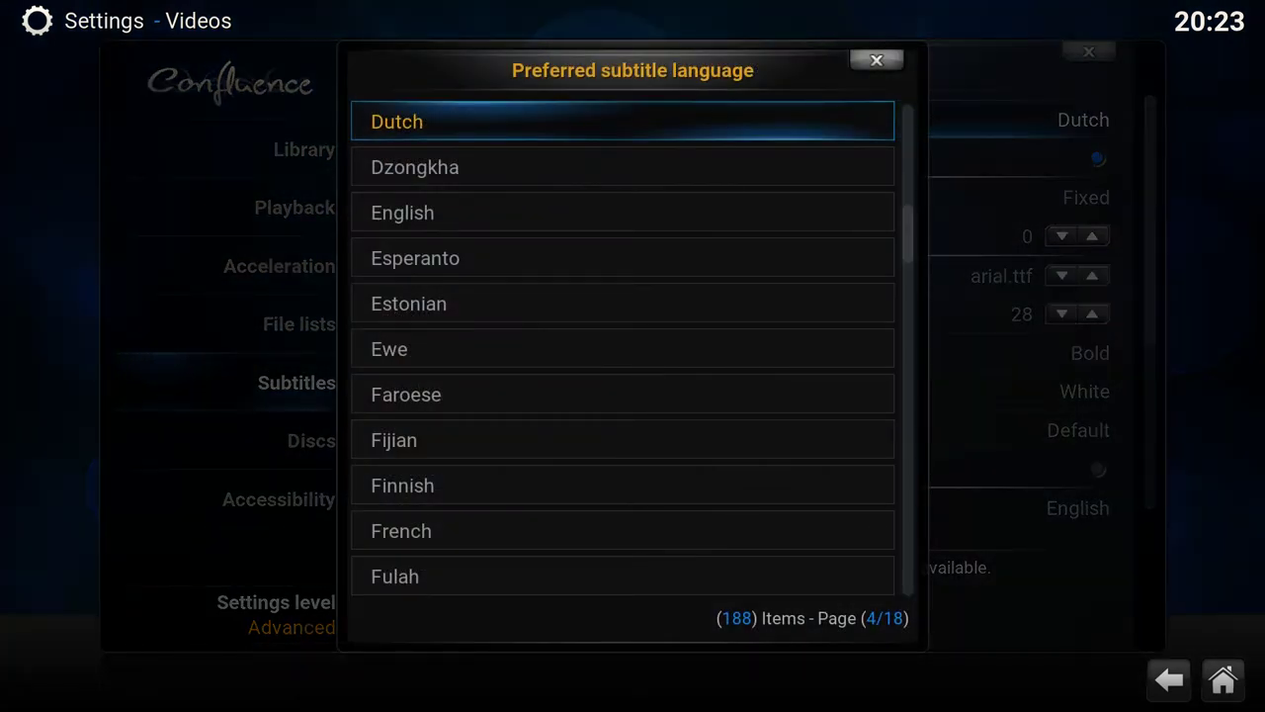
pyautogui.press('Down')
pyautogui.press('Down')
pyautogui.press('Down')
pyautogui.press('Down')
pyautogui.press('Down')
pyautogui.press('Down')
pyautogui.press('Down')
pyautogui.press('Down')
pyautogui.press('Down')
pyautogui.press('Down')
pyautogui.press('Down')
pyautogui.press('Down')
pyautogui.press('Down')
pyautogui.press('Down')
pyautogui.press('Down')
pyautogui.press('Down')
pyautogui.press('Down')
pyautogui.press('Down')
pyautogui.press('Down')
pyautogui.press('Down')
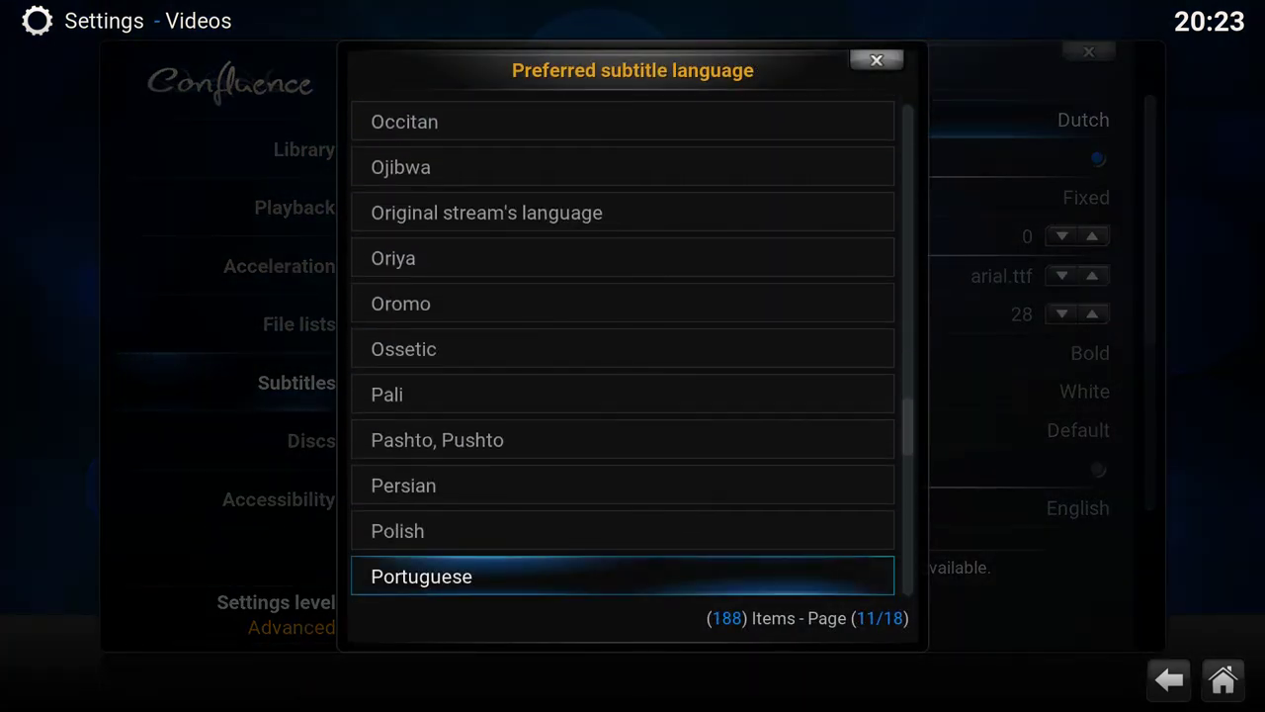
# Examine the preferred subtitle language entries around Portuguese for regional variants and leave the choice without selecting a language
pyautogui.press('Down')
pyautogui.press('Down')
pyautogui.press('Up')
pyautogui.press('Up')
pyautogui.press('Down')
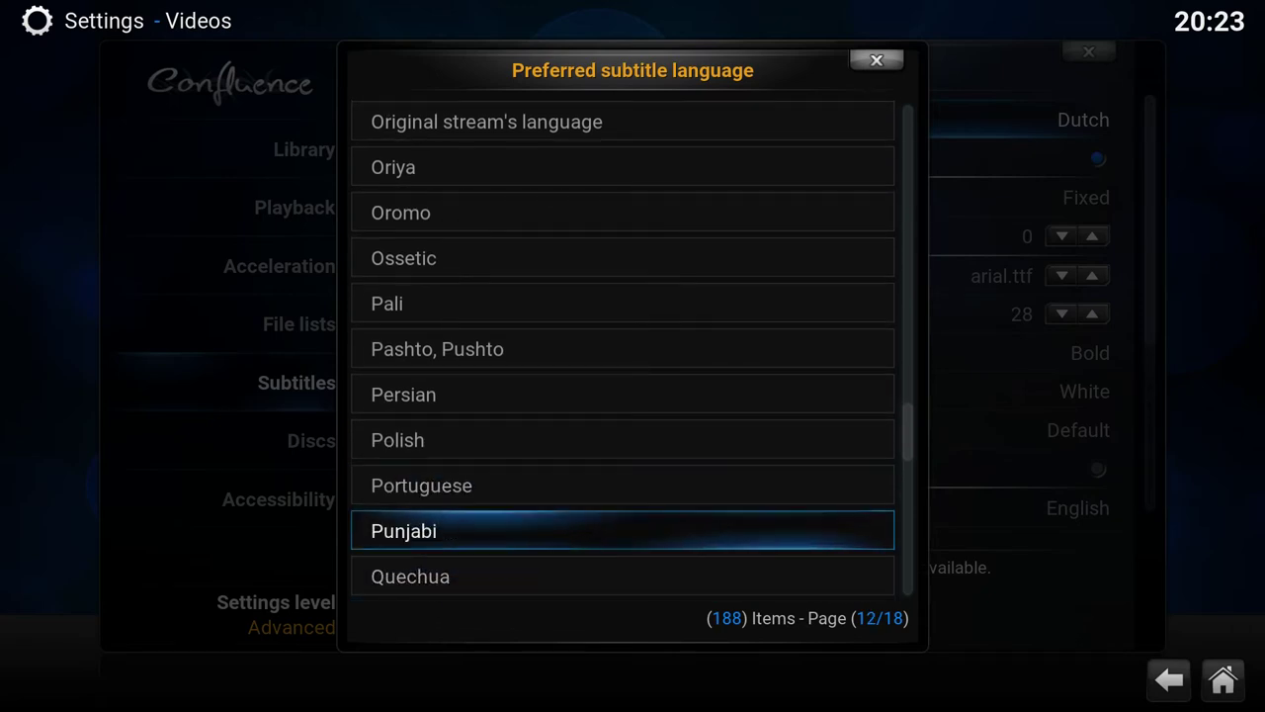
pyautogui.press('Up')
pyautogui.press('Down')
pyautogui.press('Down')
pyautogui.press('Up')
pyautogui.press('Up')
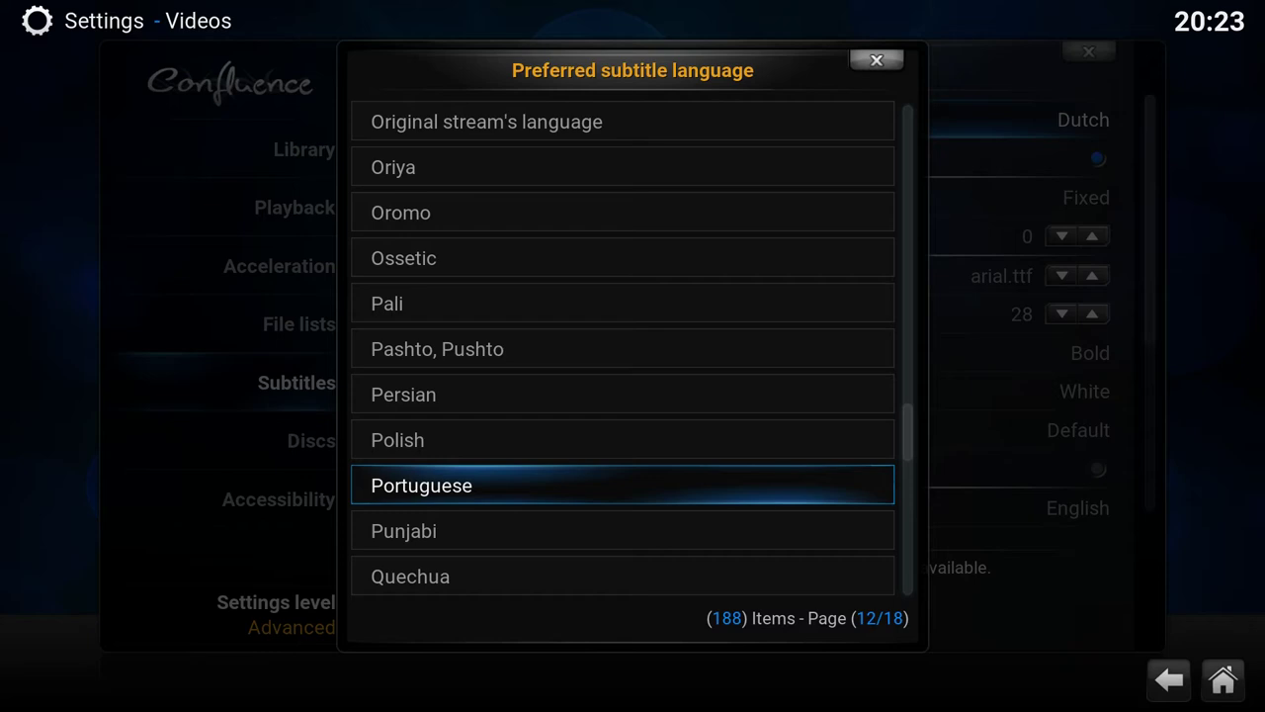
pyautogui.press('Down')
pyautogui.press('Up')
pyautogui.press('Escape')
# Review the remaining subtitle options and return to the main settings overview
pyautogui.press('Up')
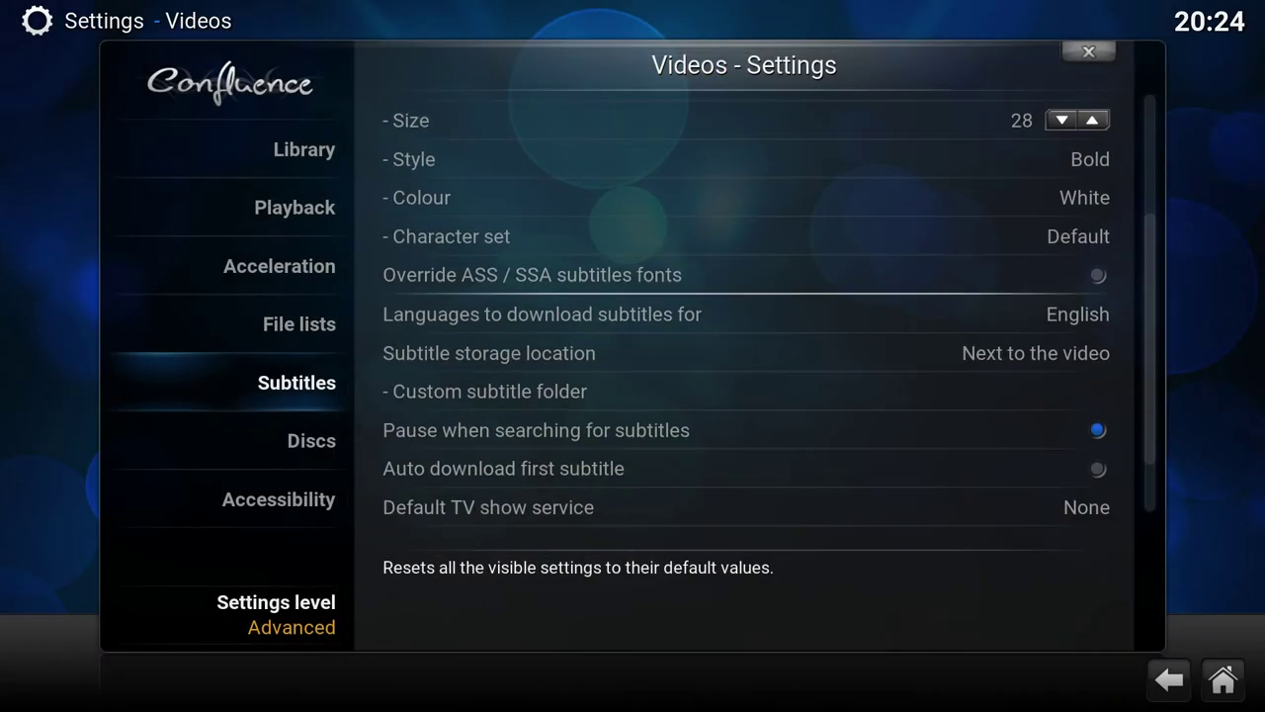
pyautogui.press('Up')
pyautogui.press('Left')
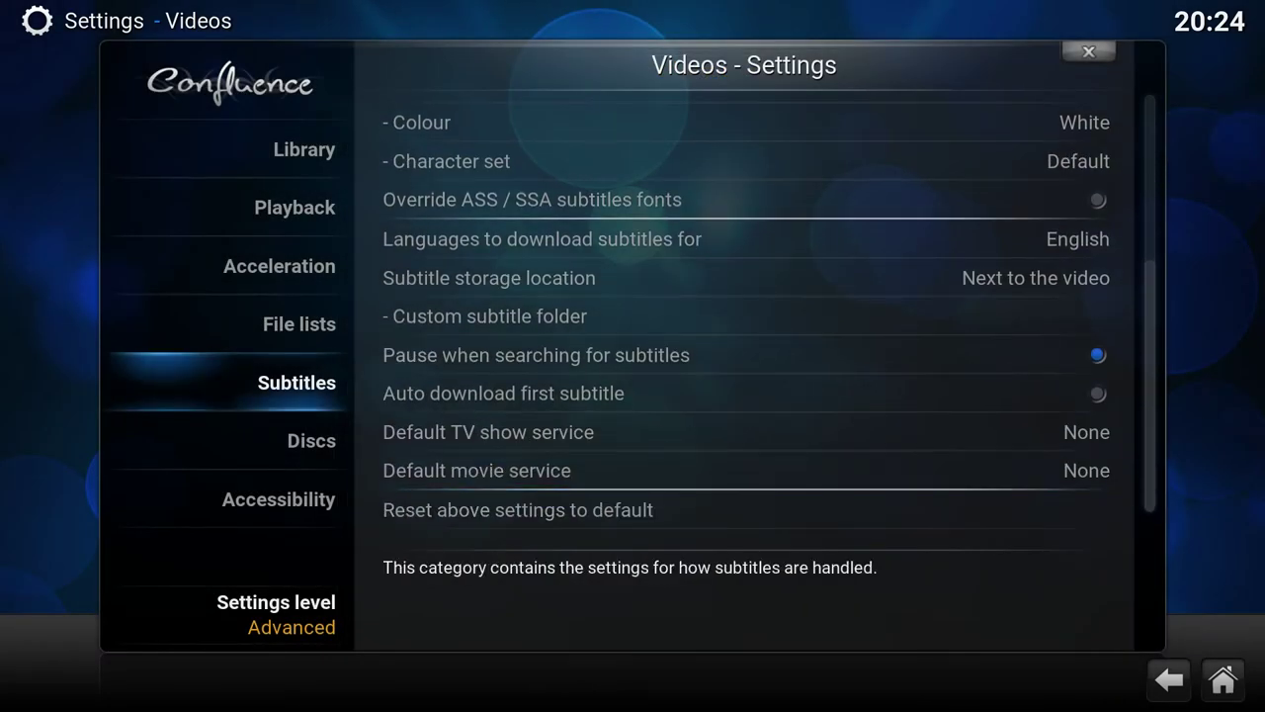
pyautogui.press('Up')
pyautogui.press('Up')
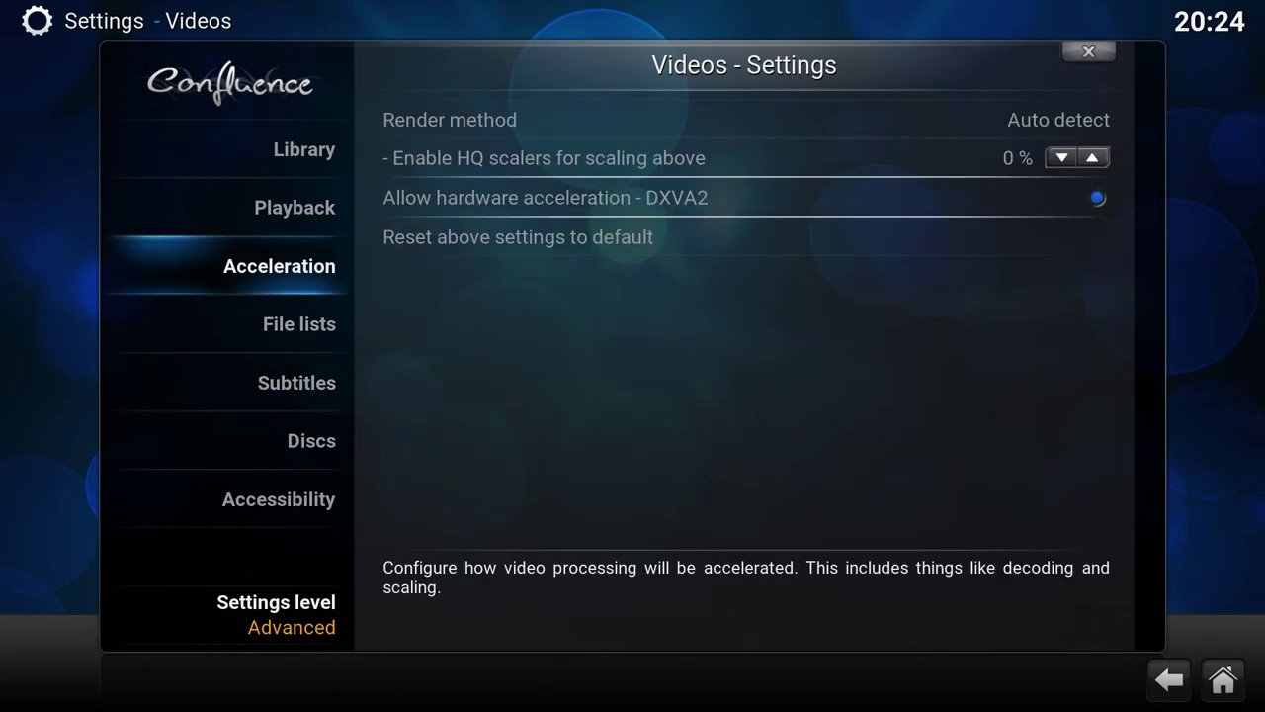
pyautogui.press('Up')
pyautogui.press('Escape')
pyautogui.press('Up')
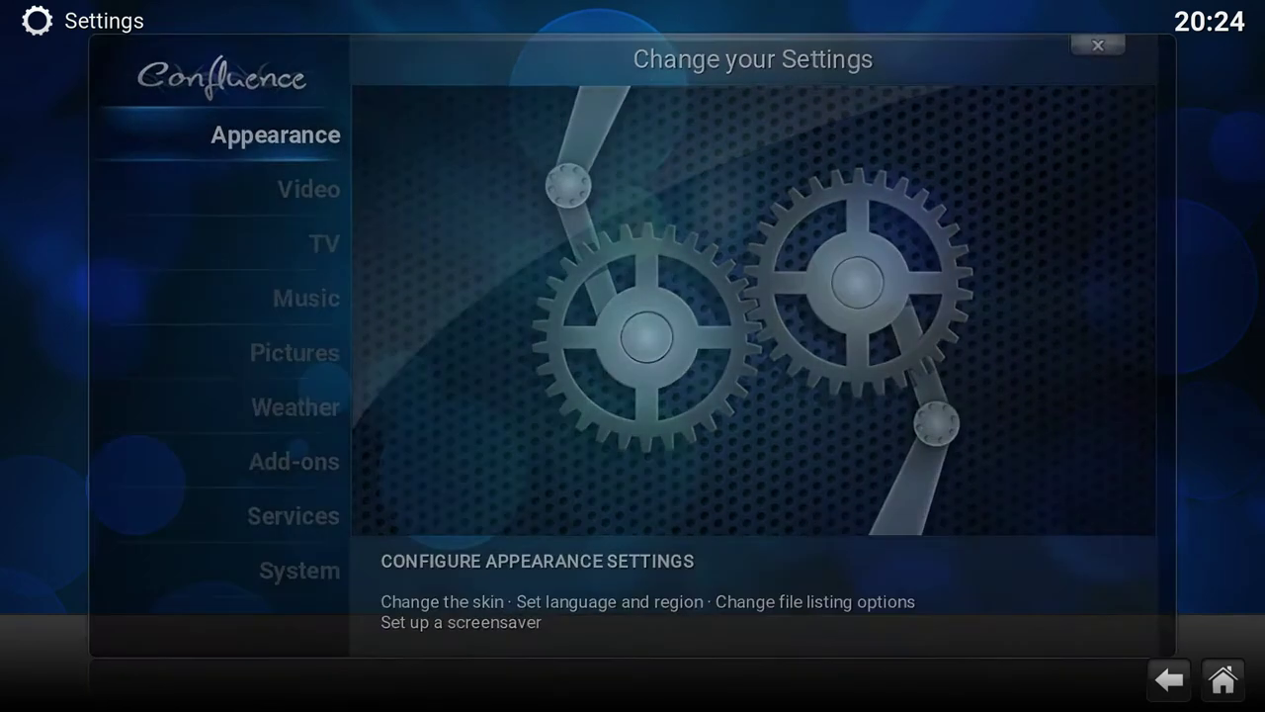
# Open the interface language choices in the International appearance settings
pyautogui.press('Return')
pyautogui.press('Right')
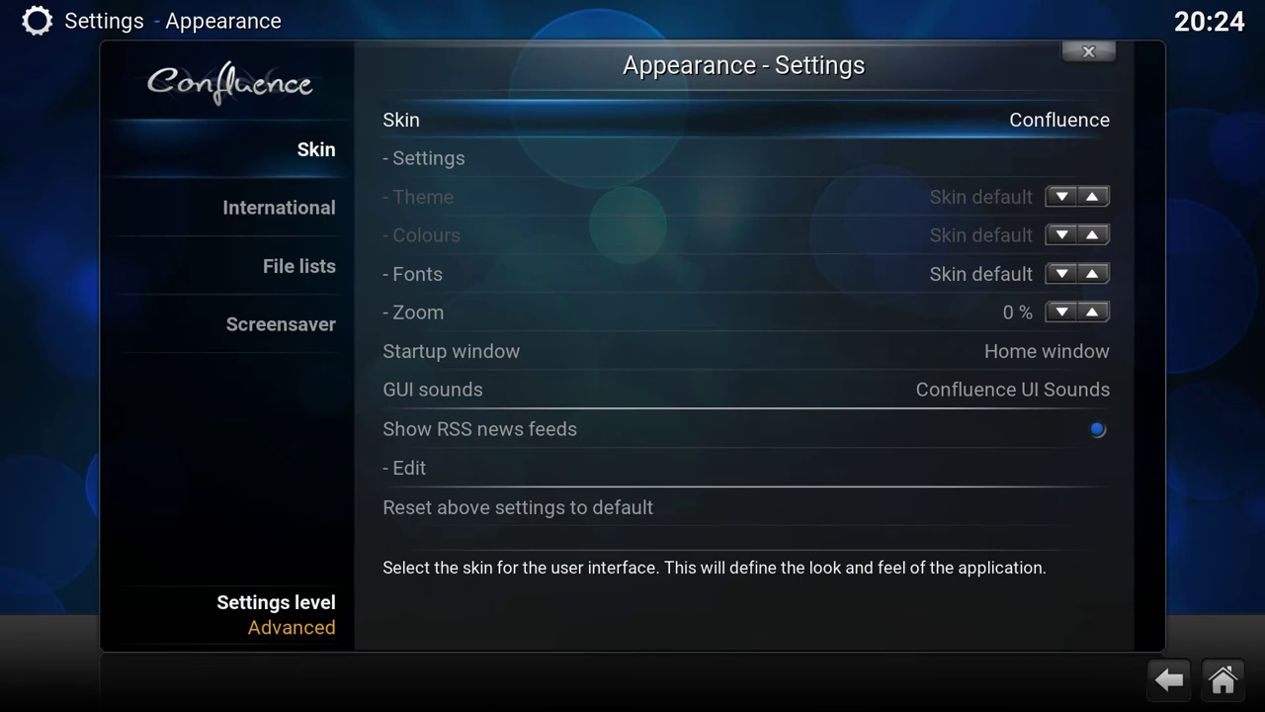
pyautogui.press('Left')
pyautogui.press('Down')
pyautogui.press('Right')
pyautogui.press('Return')
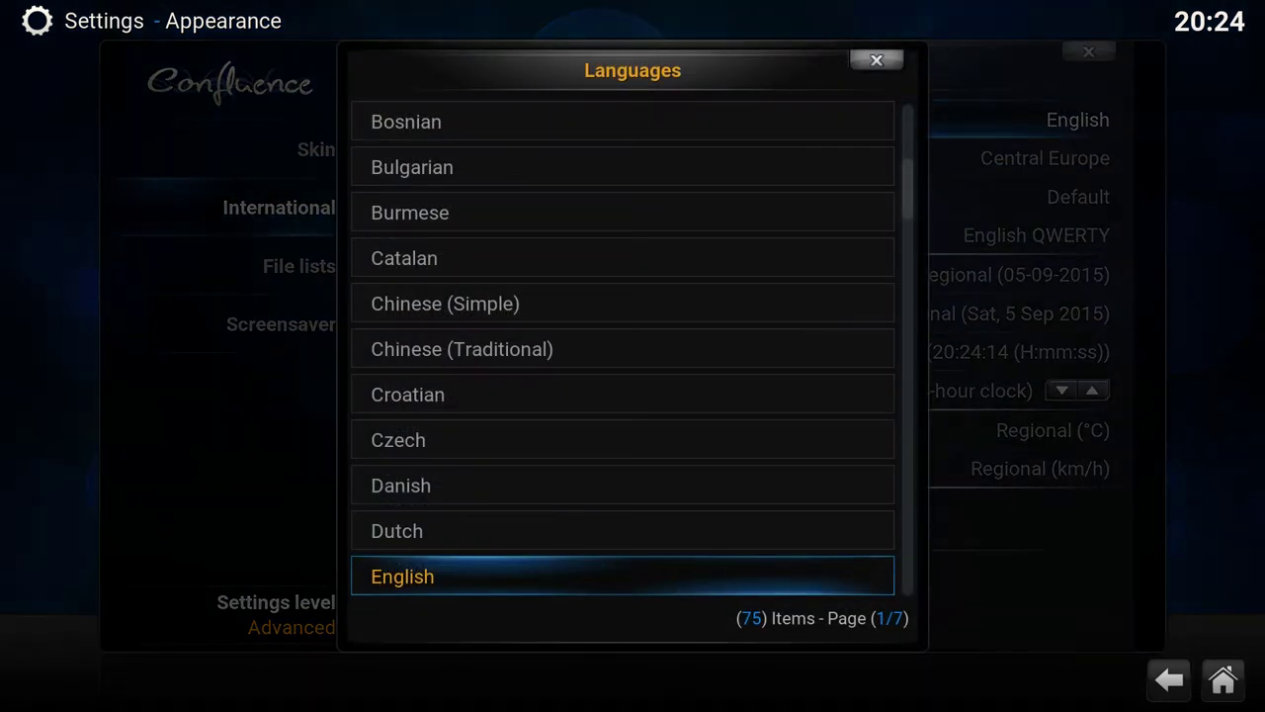
# Look through the interface languages as far as Portuguese (Brazil) and leave without selecting a language
pyautogui.press('Down')
pyautogui.press('Down')
pyautogui.press('Down')
pyautogui.press('Down')
pyautogui.press('Down')
pyautogui.press('Down')
pyautogui.press('Down')
pyautogui.press('Down')
pyautogui.press('Down')
pyautogui.press('Down')
pyautogui.press('Down')
pyautogui.press('Down')
pyautogui.press('Down')
pyautogui.press('Down')
pyautogui.press('Down')
pyautogui.press('Down')
pyautogui.press('Down')
pyautogui.press('Down')
pyautogui.press('Down')
pyautogui.press('Down')
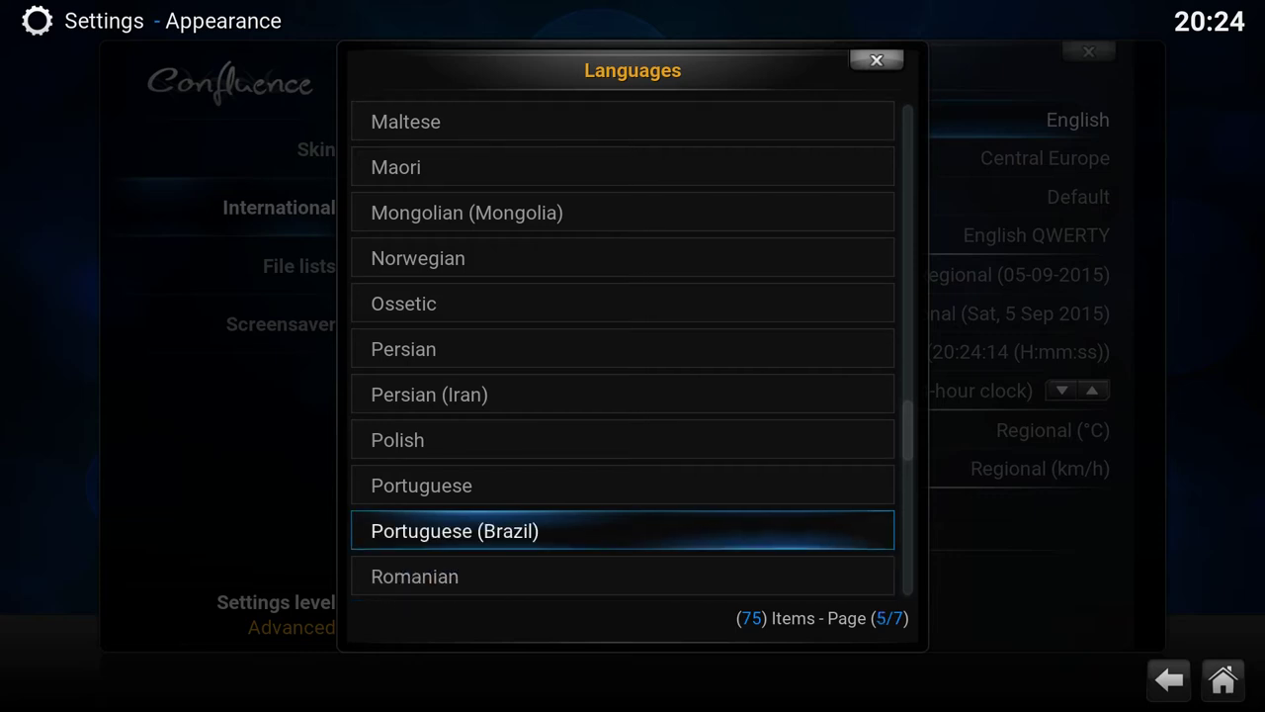
pyautogui.press('Escape')
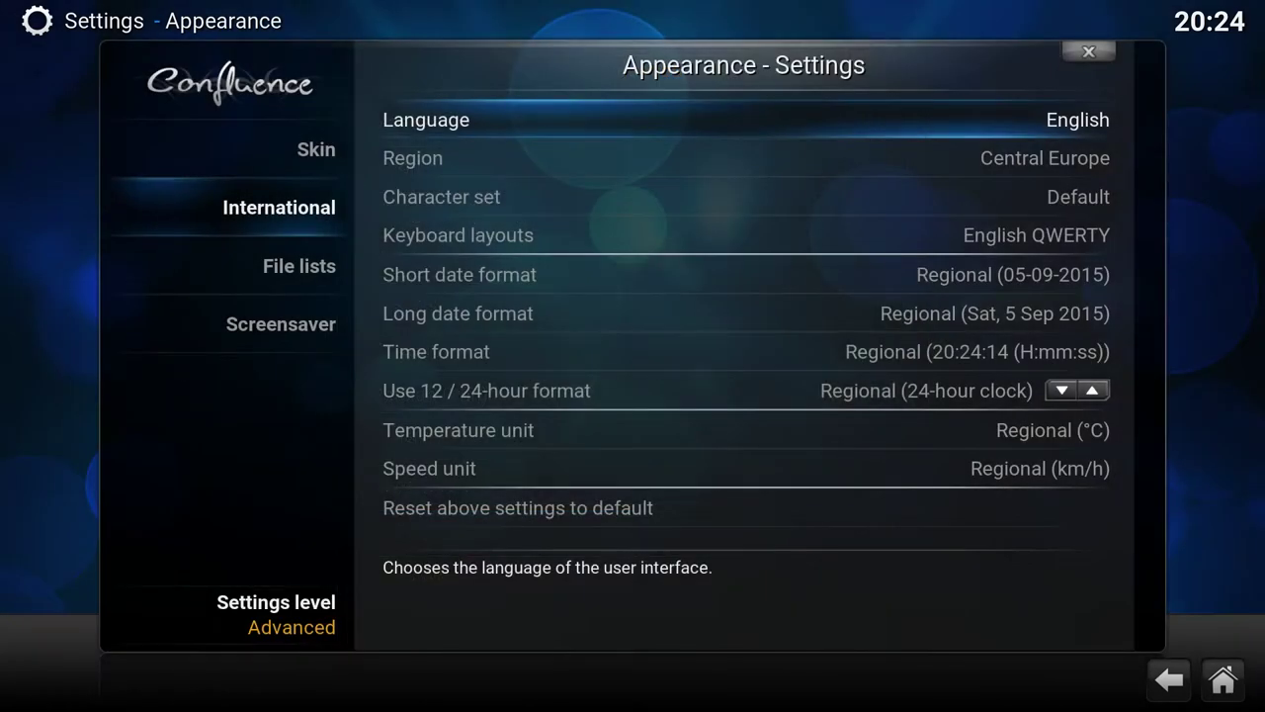
# Leave the appearance settings and go back to the Subtitles category of the video settings
pyautogui.press('Escape')
pyautogui.press('Down')
pyautogui.press('Down')
pyautogui.press('Down')
pyautogui.press('Up')
pyautogui.press('Up')
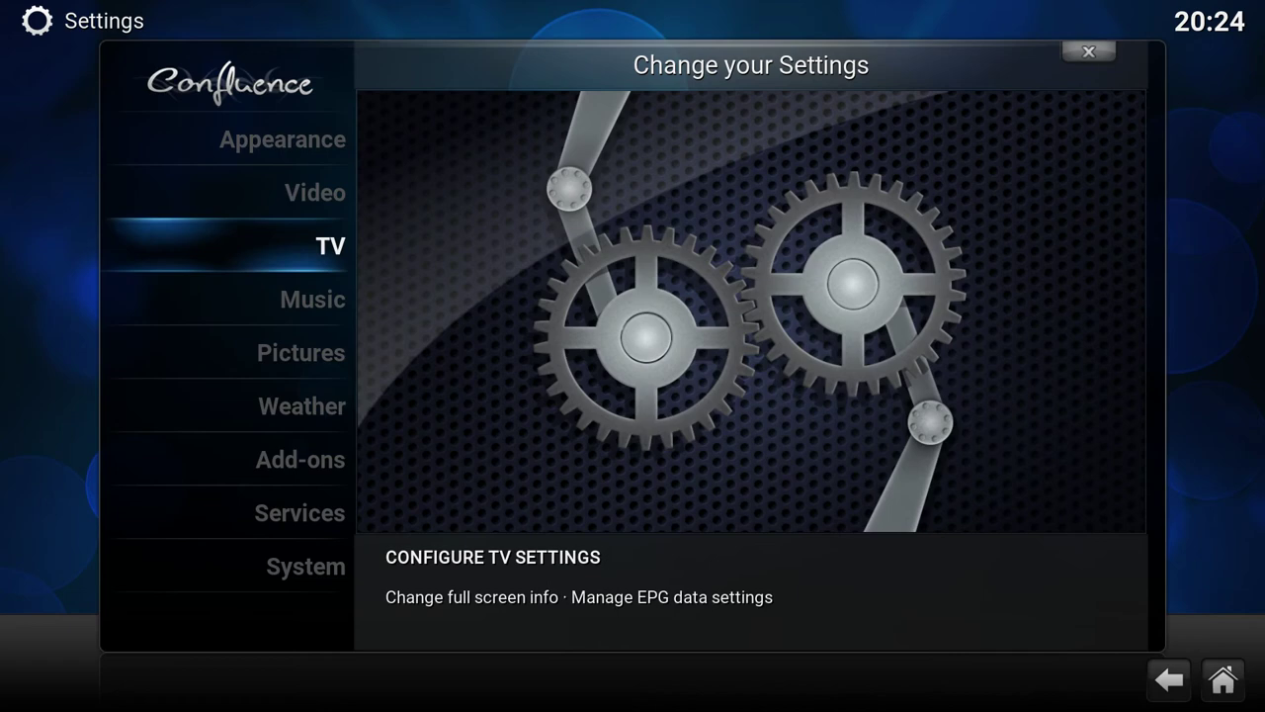
pyautogui.press('Return')
pyautogui.press('Down')
pyautogui.press('Down')
pyautogui.press('Down')
pyautogui.press('Down')
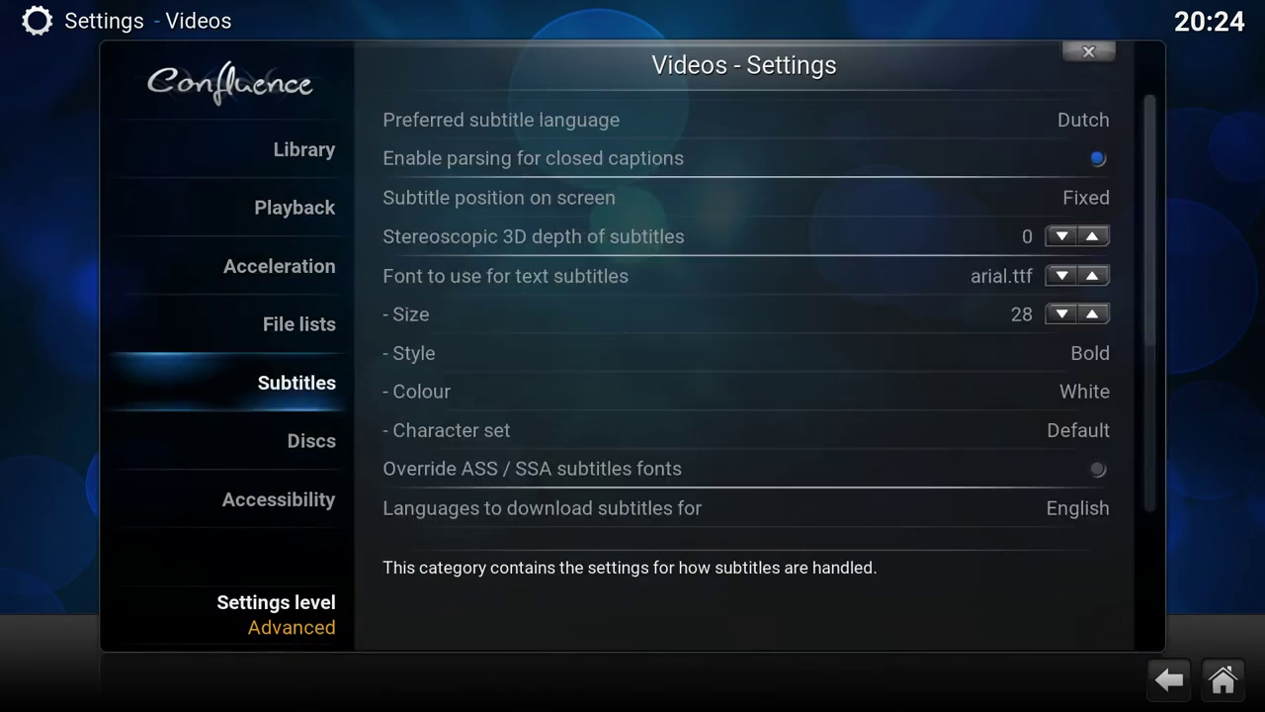
# Check the preferred subtitle language choices beginning with P for Portuguese variants, and leave without selecting one
pyautogui.press('Right')
pyautogui.press('Down')
pyautogui.press('Down')
pyautogui.press('Up')
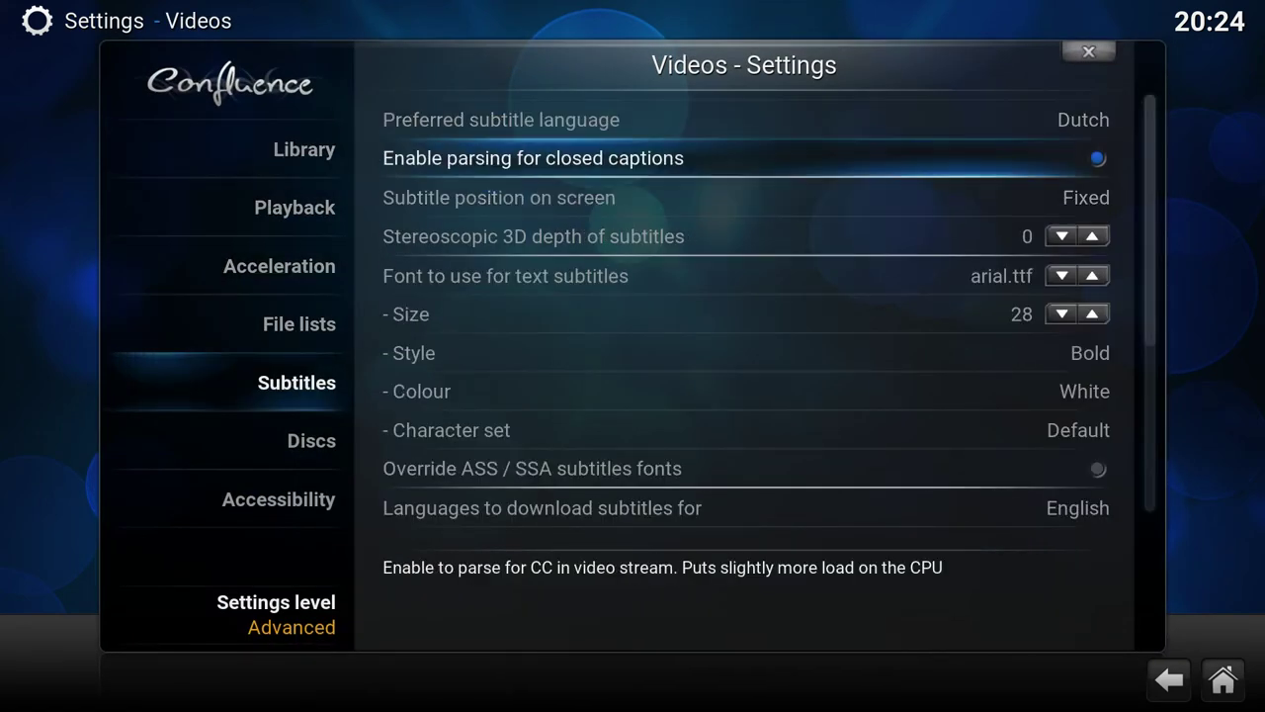
pyautogui.press('Up')
pyautogui.press('Return')
pyautogui.press('p')
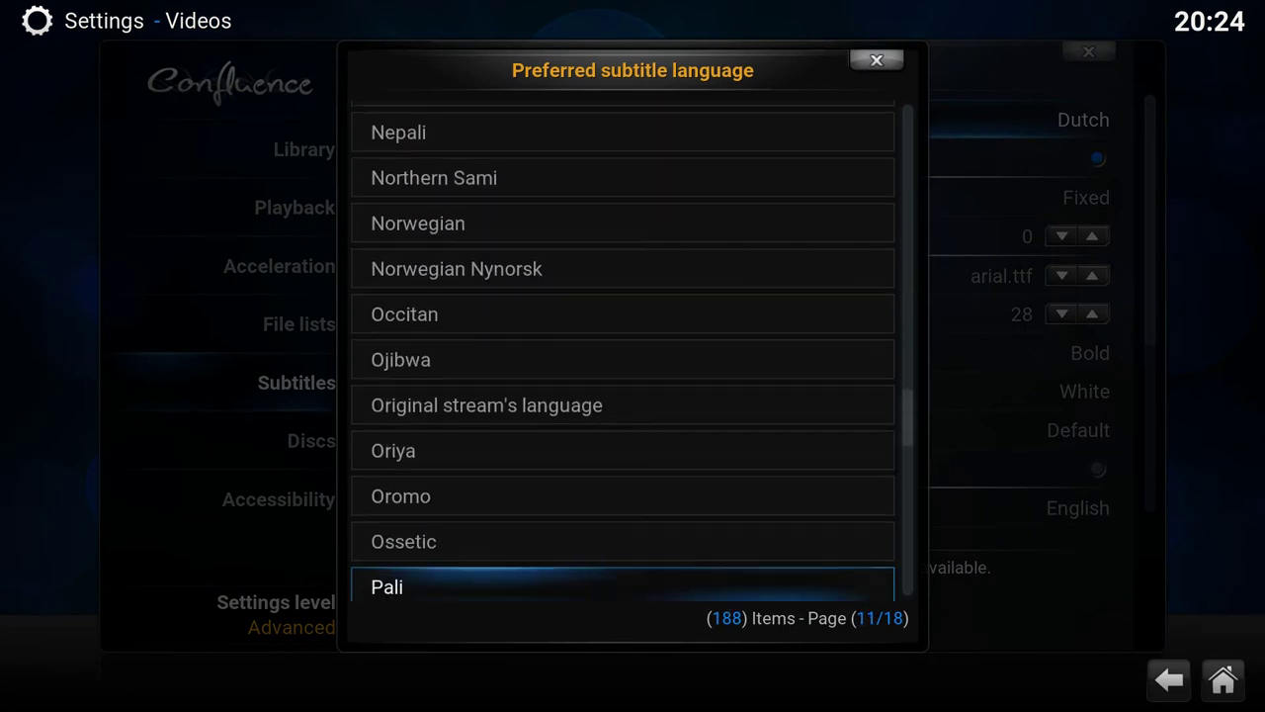
pyautogui.press('Down')
pyautogui.press('Down')
pyautogui.press('Down')
pyautogui.press('Down')
pyautogui.press('Down')
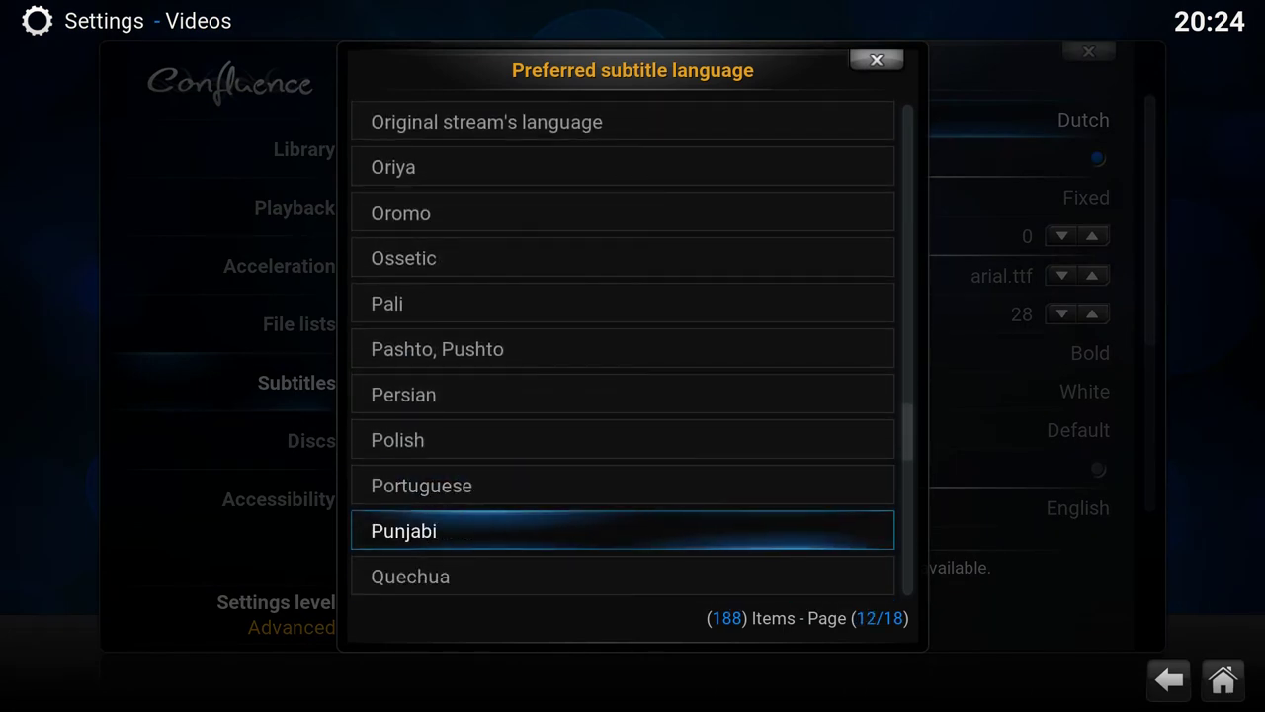
pyautogui.press('Escape')
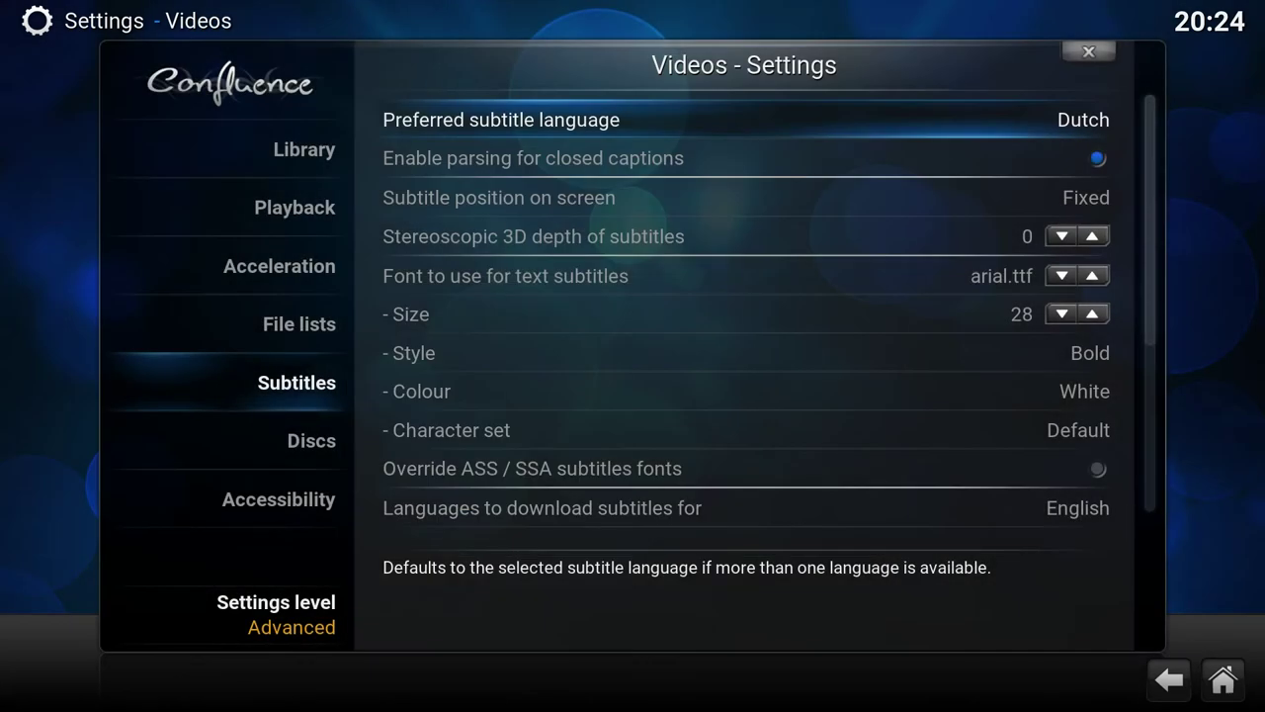
# Open the choices for the languages to download subtitles for
pyautogui.press('Down')
pyautogui.press('Down')
pyautogui.press('Down')
pyautogui.press('Down')
pyautogui.press('Down')
pyautogui.press('Down')
pyautogui.press('Down')
pyautogui.press('Down')
pyautogui.press('Down')
pyautogui.press('Down')
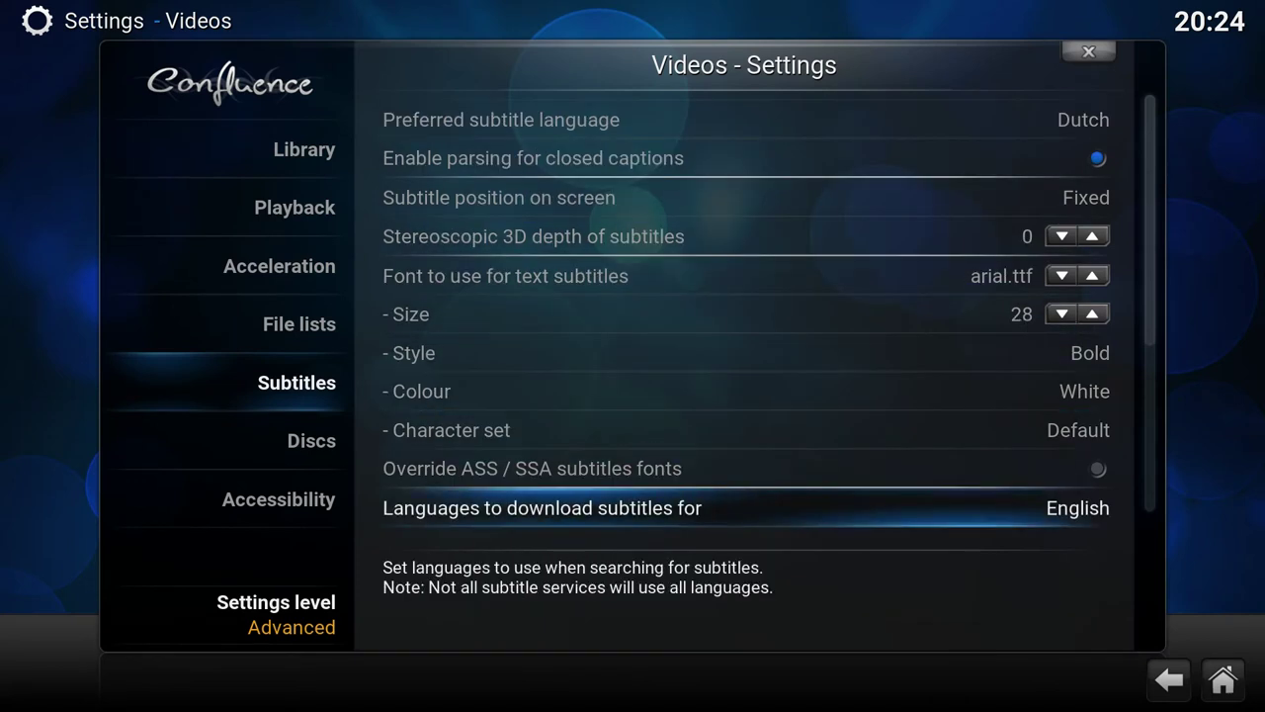
pyautogui.press('Down')
pyautogui.press('Up')
pyautogui.press('Return')
# Examine the entries around Portuguese among the subtitle download languages for regional variants, and leave without selecting any
pyautogui.press('p')
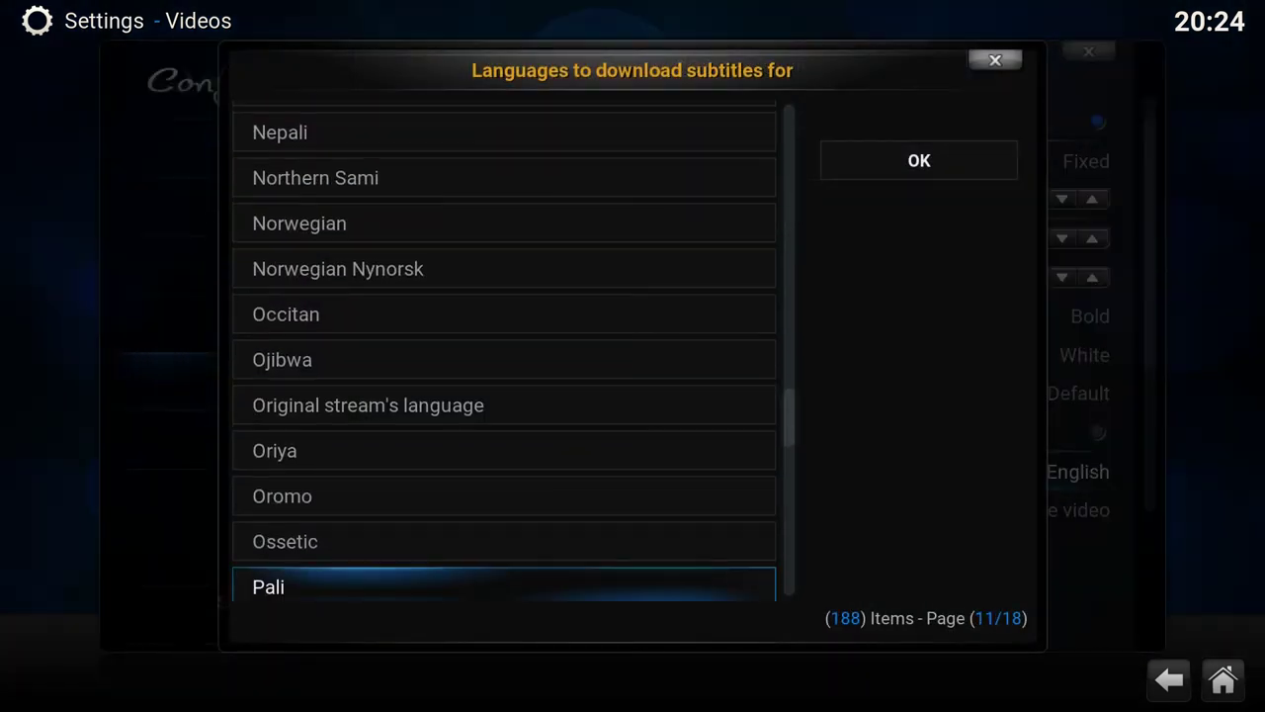
pyautogui.press('Down')
pyautogui.press('Down')
pyautogui.press('Down')
pyautogui.press('Down')
pyautogui.press('Down')
pyautogui.press('Up')
pyautogui.press('Down')
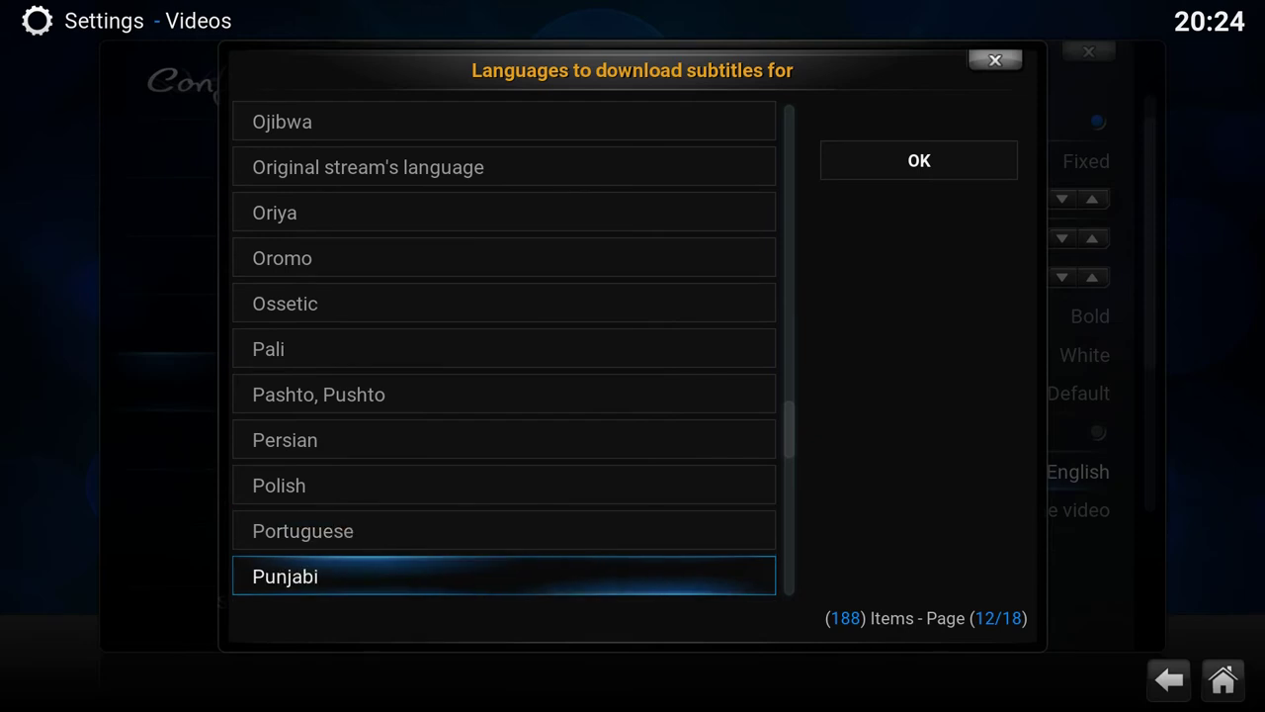
pyautogui.press('Up')
pyautogui.press('Down')
pyautogui.press('Up')
pyautogui.press('Down')
pyautogui.press('Up')
pyautogui.press('Down')
pyautogui.press('Up')
pyautogui.press('Down')
pyautogui.press('Escape')
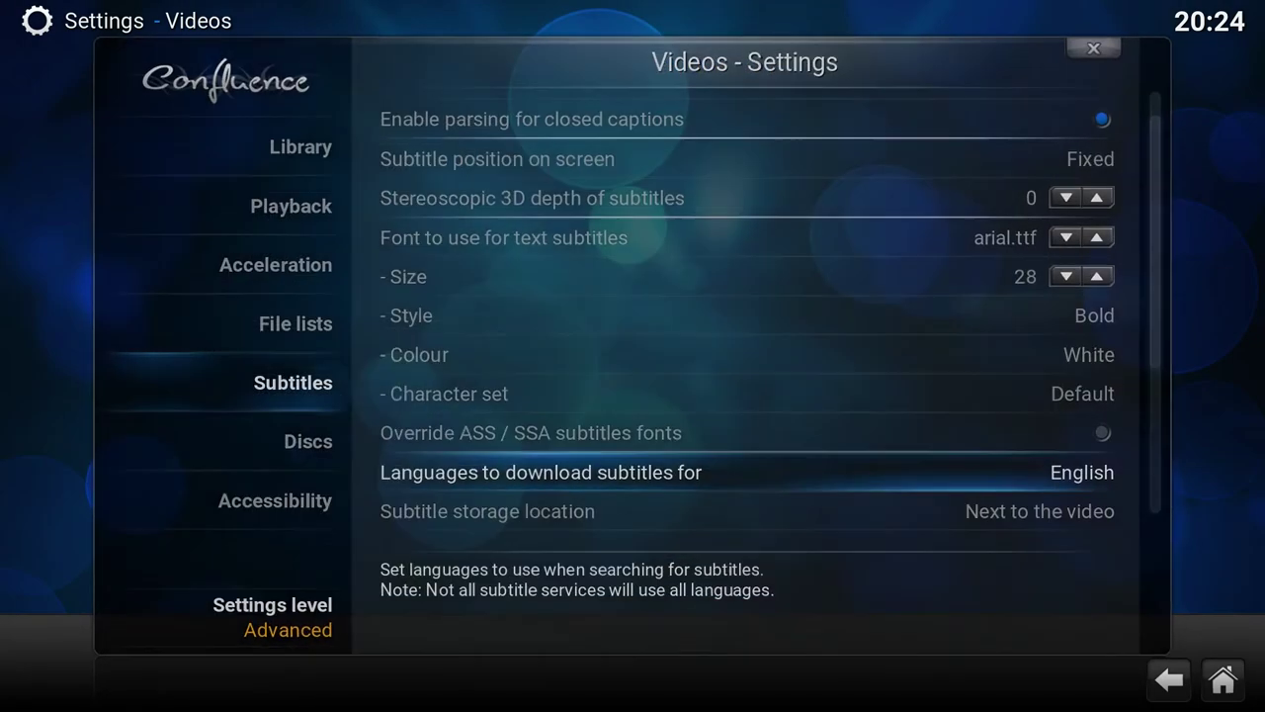
# Return to the International appearance settings and reopen the interface language choices
pyautogui.press('Escape')
pyautogui.press('Up')
pyautogui.press('Return')
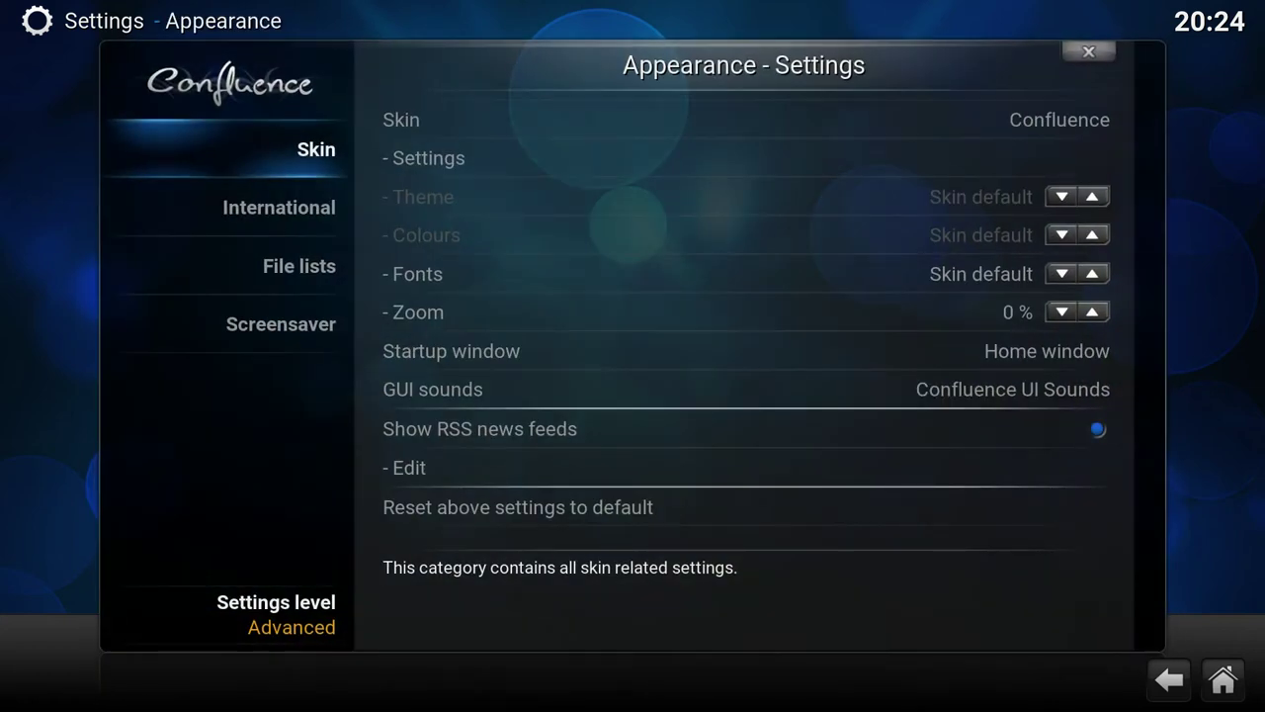
pyautogui.press('Down')
pyautogui.press('Right')
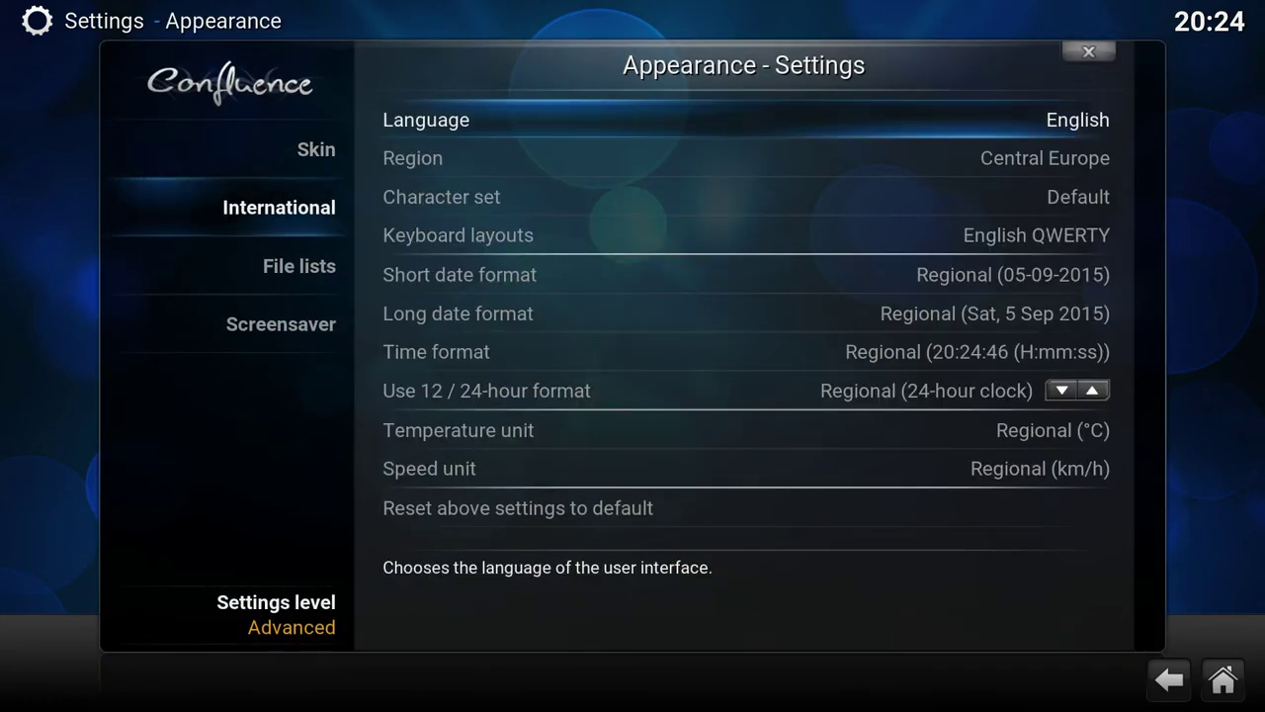
pyautogui.press('Return')
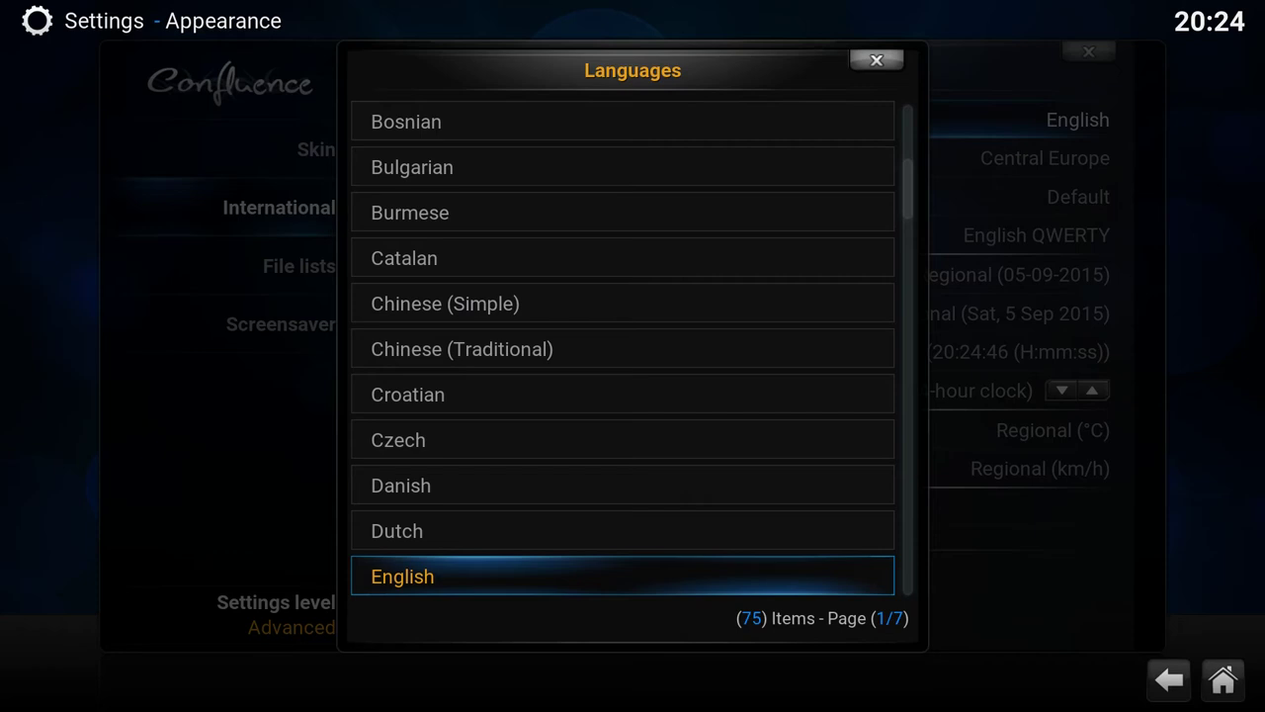
# Set the interface language to Portuguese (Brazil)
pyautogui.press('Down')
pyautogui.press('Down')
pyautogui.press('Down')
pyautogui.press('Down')
pyautogui.press('Down')
pyautogui.press('Down')
pyautogui.press('Down')
pyautogui.press('Down')
pyautogui.press('Down')
pyautogui.press('Down')
pyautogui.press('Down')
pyautogui.press('Down')
pyautogui.press('Down')
pyautogui.press('Down')
pyautogui.press('Down')
pyautogui.press('Down')
pyautogui.press('Down')
pyautogui.press('Down')
pyautogui.press('Down')
pyautogui.press('Down')
pyautogui.press('Escape')
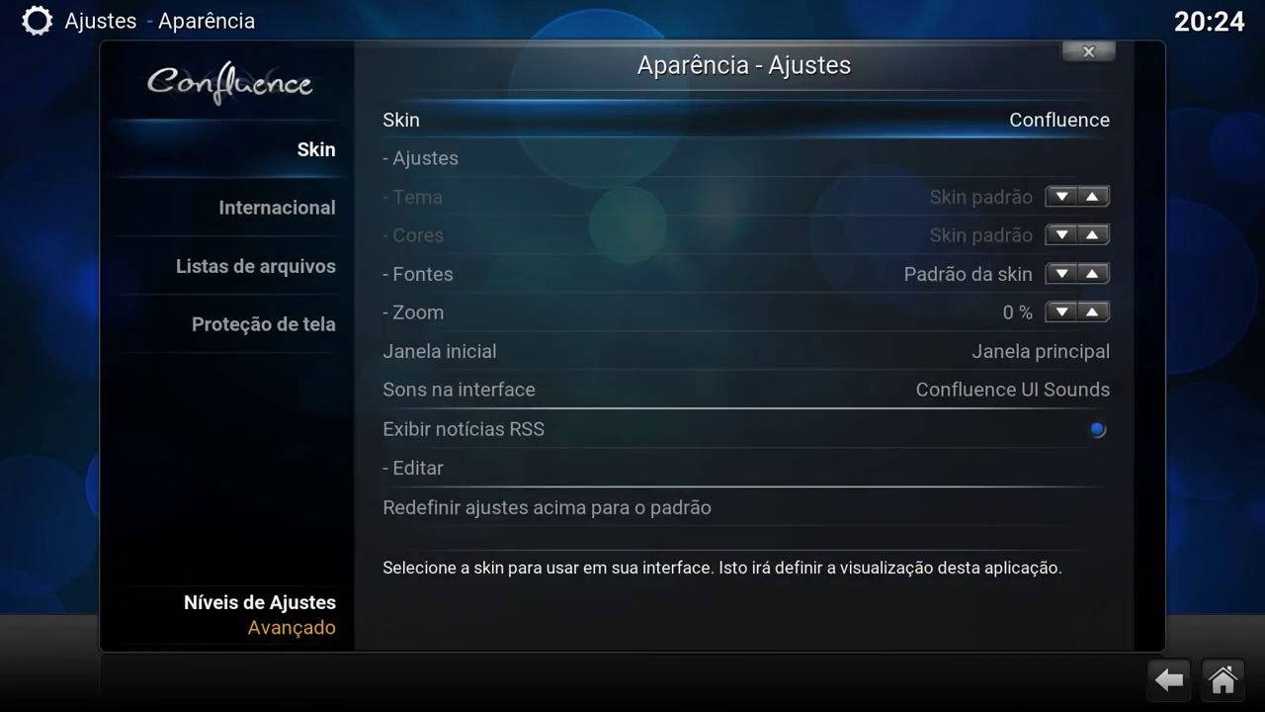
# Reopen the interface language choices in the Internacional category and change the language back to English
pyautogui.press('Left')
pyautogui.press('Down')
pyautogui.press('Up')
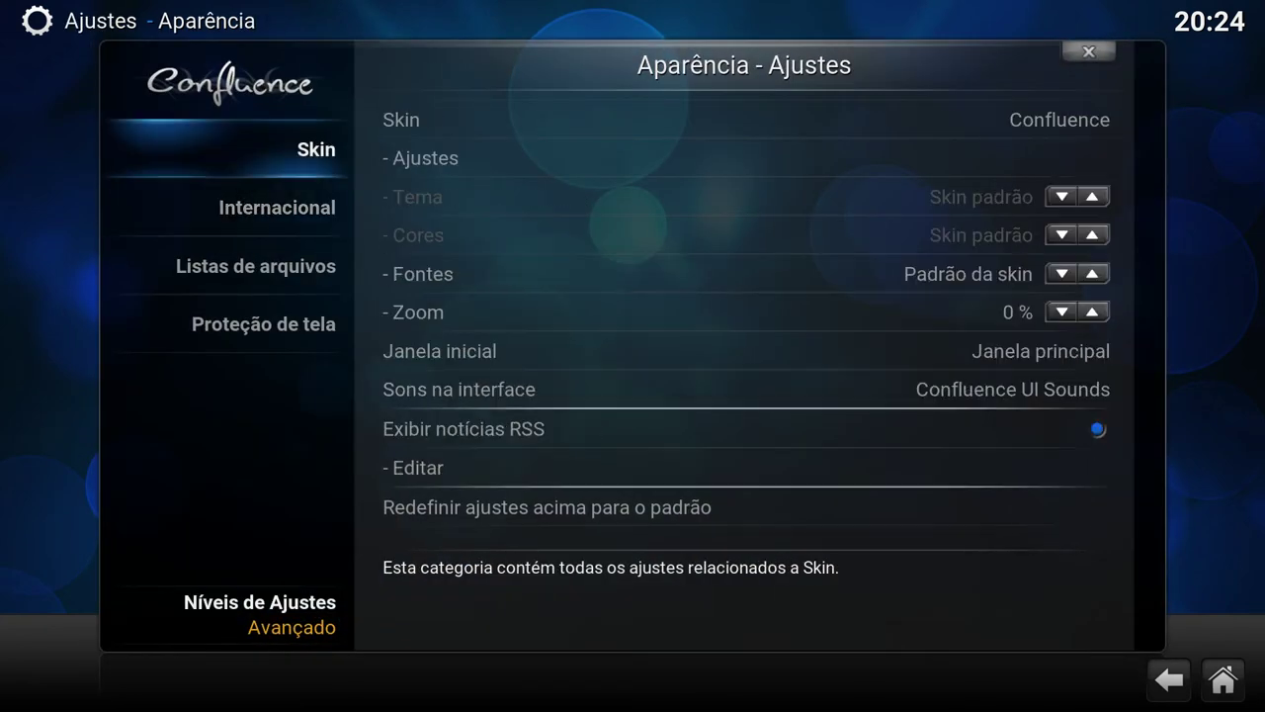
pyautogui.press('Right')
pyautogui.press('Left')
pyautogui.press('Down')
pyautogui.press('Down')
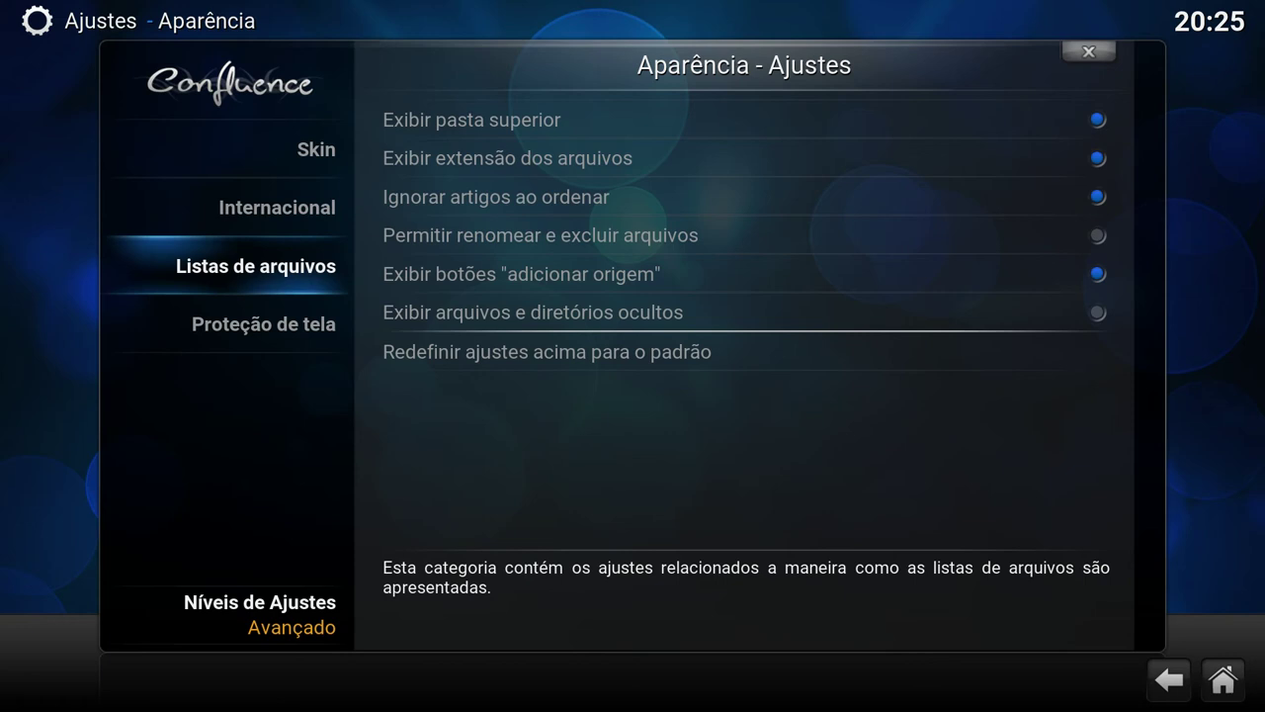
pyautogui.press('Up')
pyautogui.press('Right')
pyautogui.press('Return')
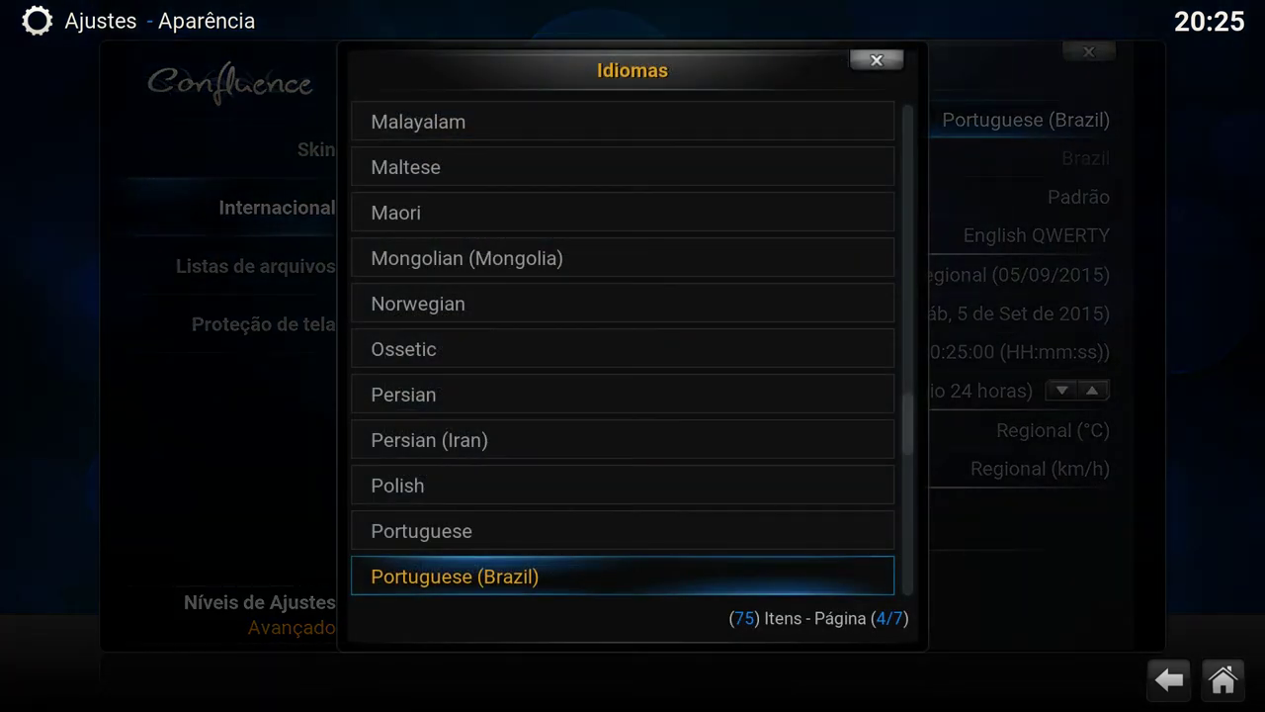
pyautogui.press('pageup')
pyautogui.press('pageup')
pyautogui.press('pageup')
pyautogui.press('Return')
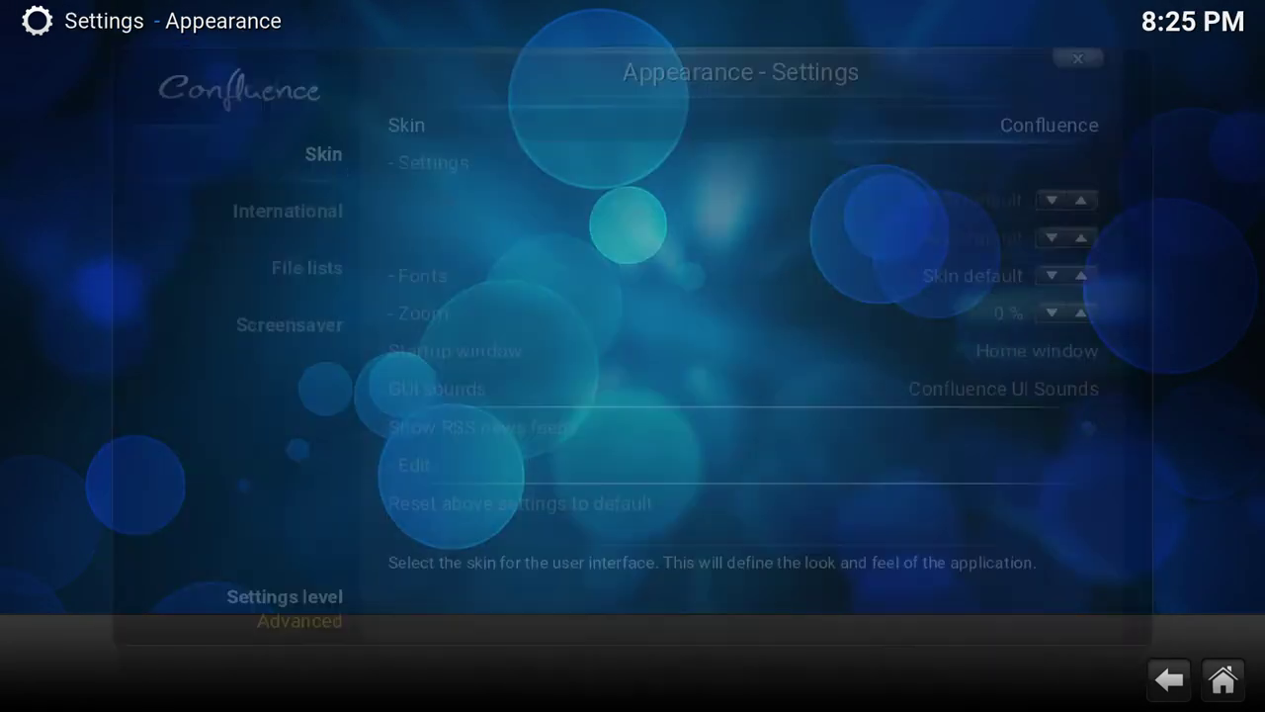
# Leave the appearance settings and open the Subtitles category of the video settings
pyautogui.press('Escape')
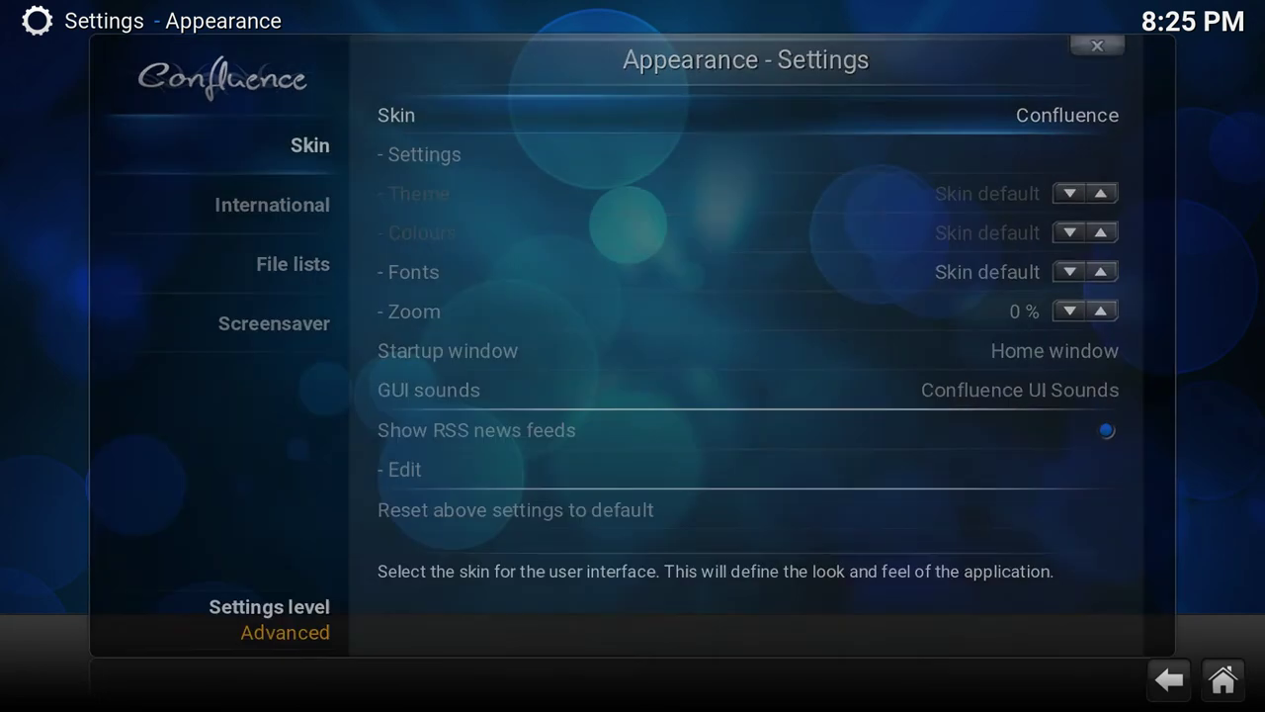
pyautogui.press('Down')
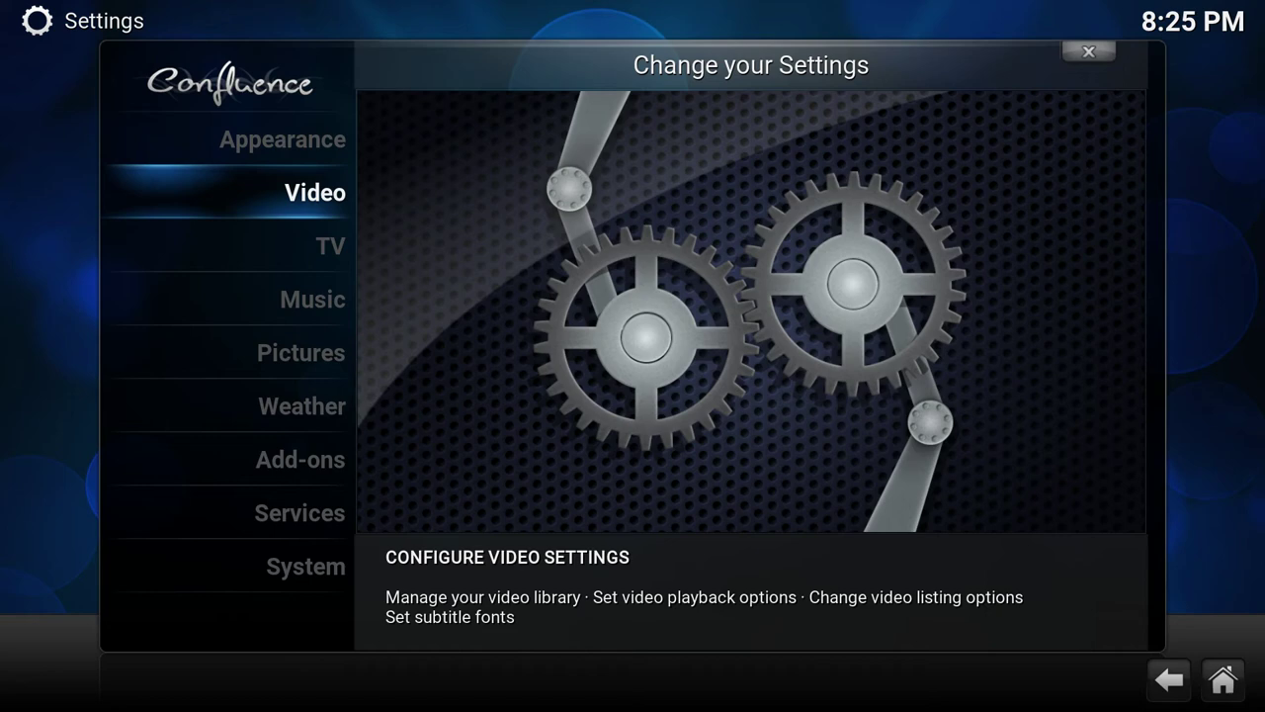
pyautogui.press('Return')
pyautogui.press('Down')
pyautogui.press('Down')
pyautogui.press('Down')
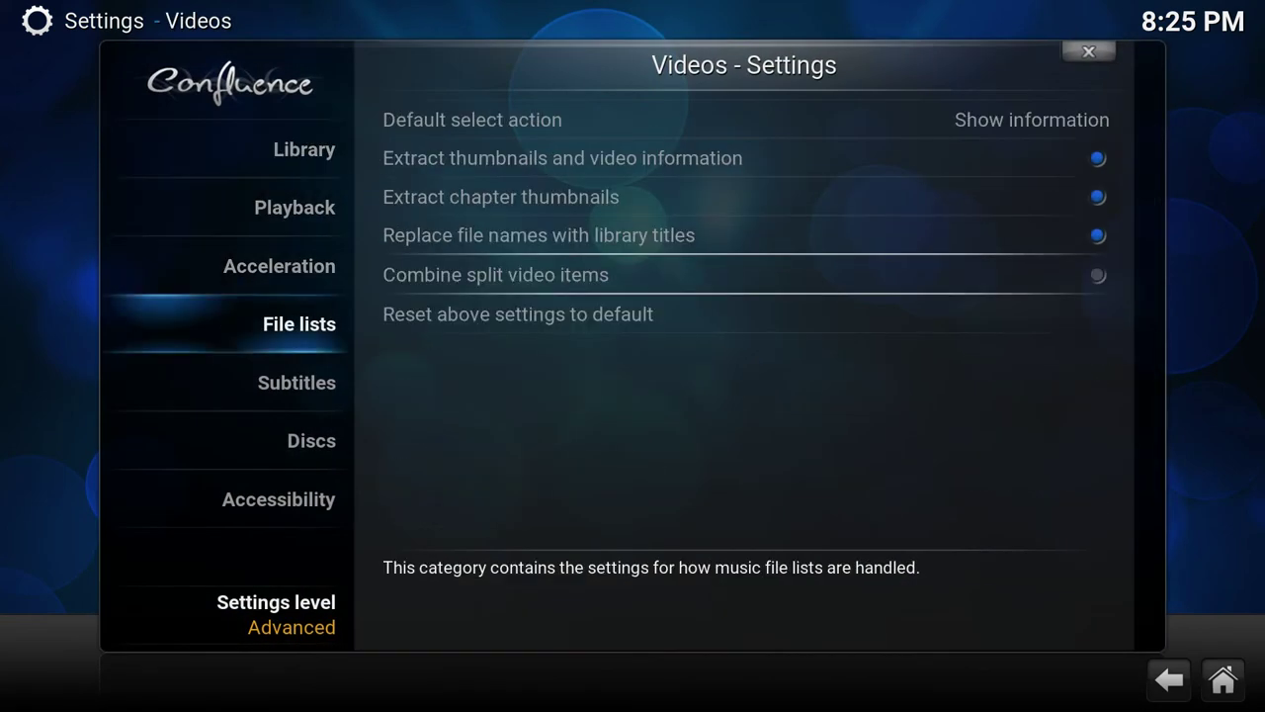
pyautogui.press('Down')
pyautogui.press('Right')
# Add Portuguese (Brazil) to the languages to download subtitles for and confirm the selection
pyautogui.press('Down')
pyautogui.press('Down')
pyautogui.press('Down')
pyautogui.press('Down')
pyautogui.press('Down')
pyautogui.press('Down')
pyautogui.press('Down')
pyautogui.press('Down')
pyautogui.press('Down')
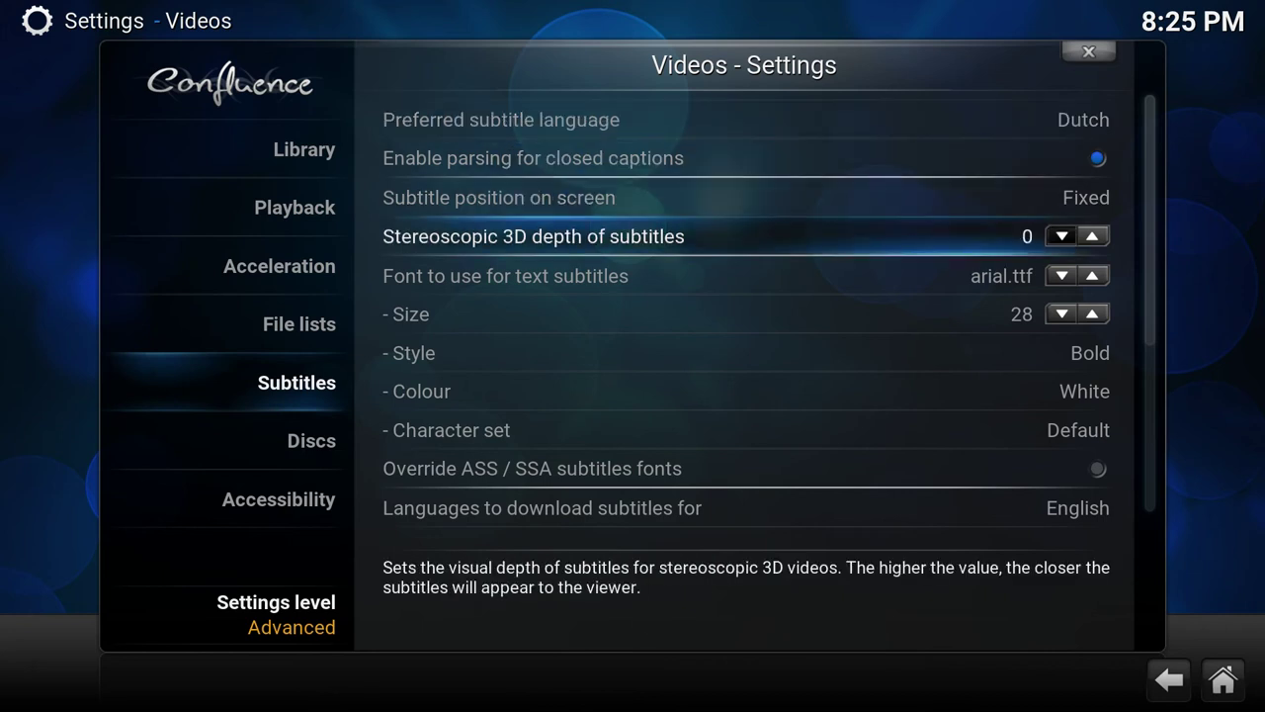
pyautogui.press('Down')
pyautogui.press('Return')
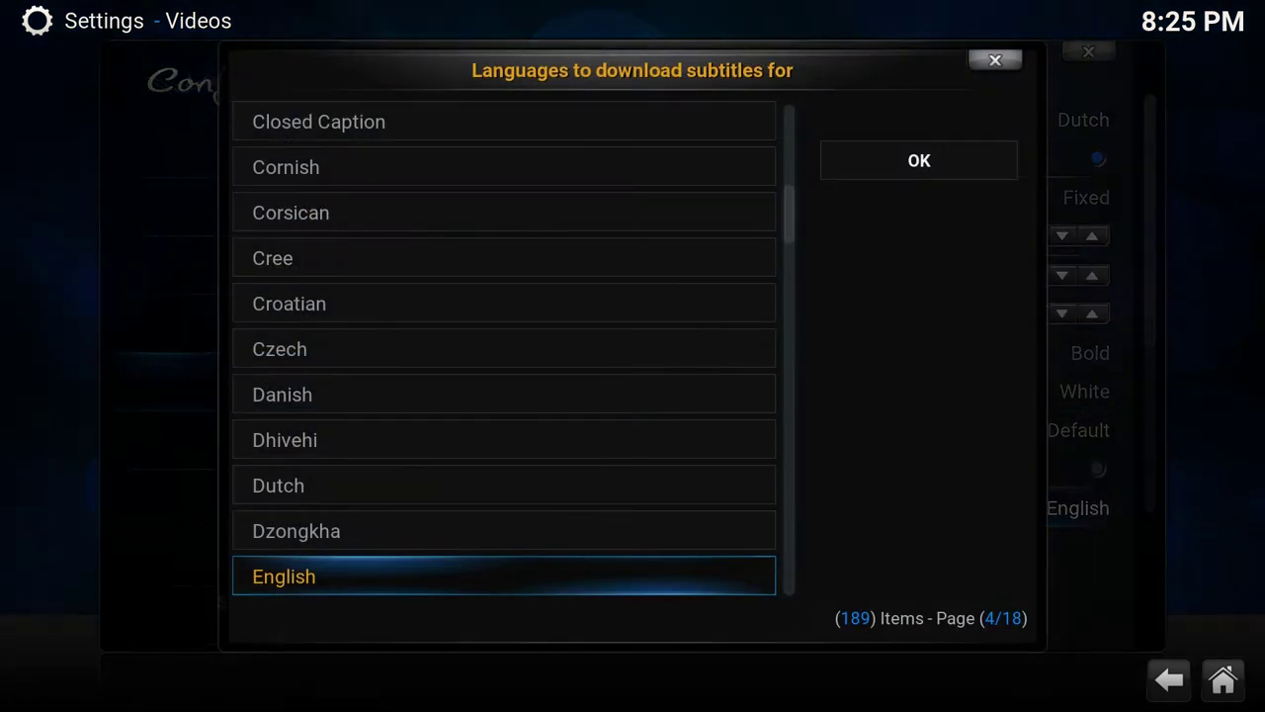
pyautogui.press('pagedown')
pyautogui.press('pagedown')
pyautogui.press('pagedown')
pyautogui.press('pagedown')
pyautogui.press('pagedown')
pyautogui.press('pagedown')
pyautogui.press('pagedown')
pyautogui.press('Down')
pyautogui.press('Down')
pyautogui.press('Down')
pyautogui.press('Down')
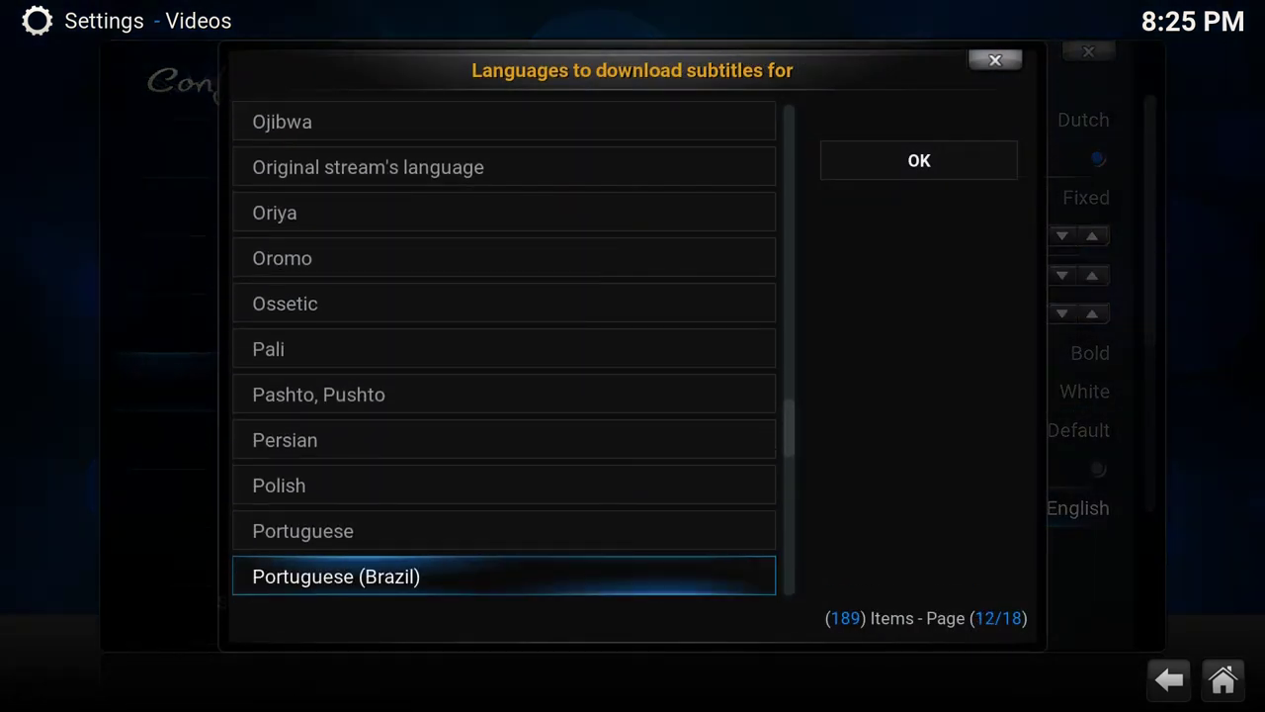
pyautogui.press('Up')
pyautogui.press('Up')
pyautogui.press('Up')
pyautogui.press('Down')
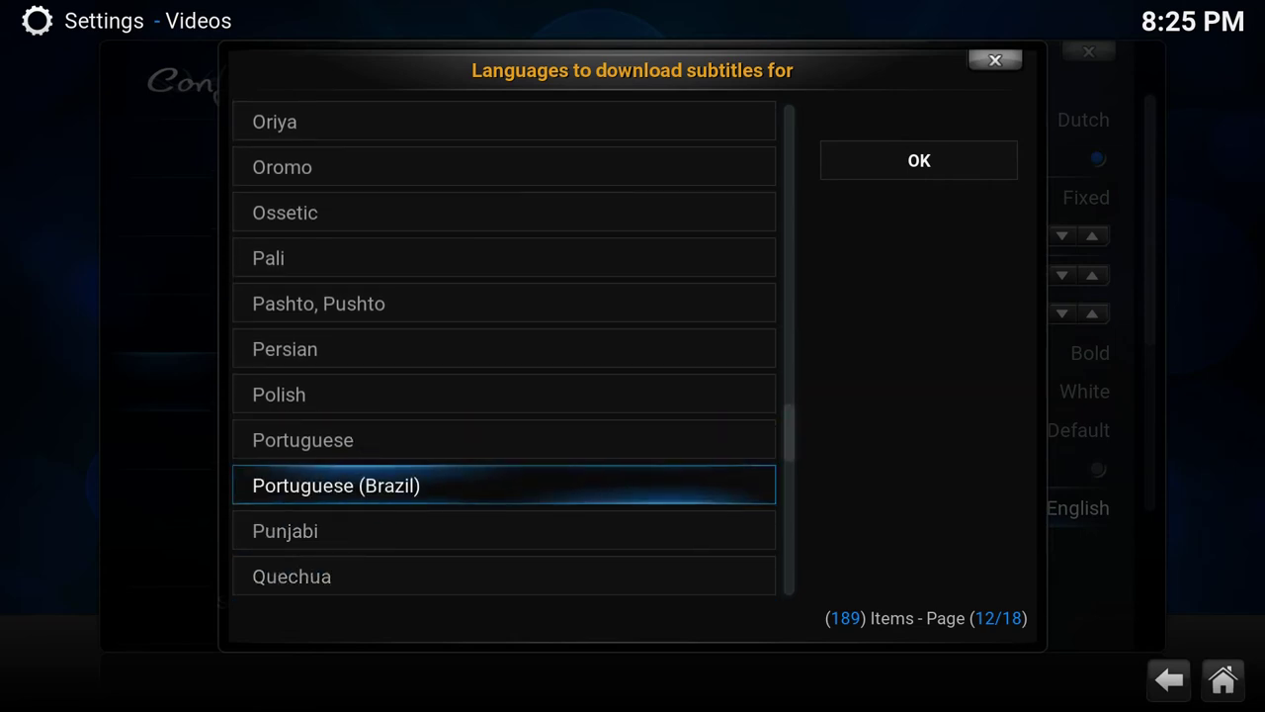
pyautogui.press('Return')
pyautogui.press('Right')
pyautogui.press('Right')
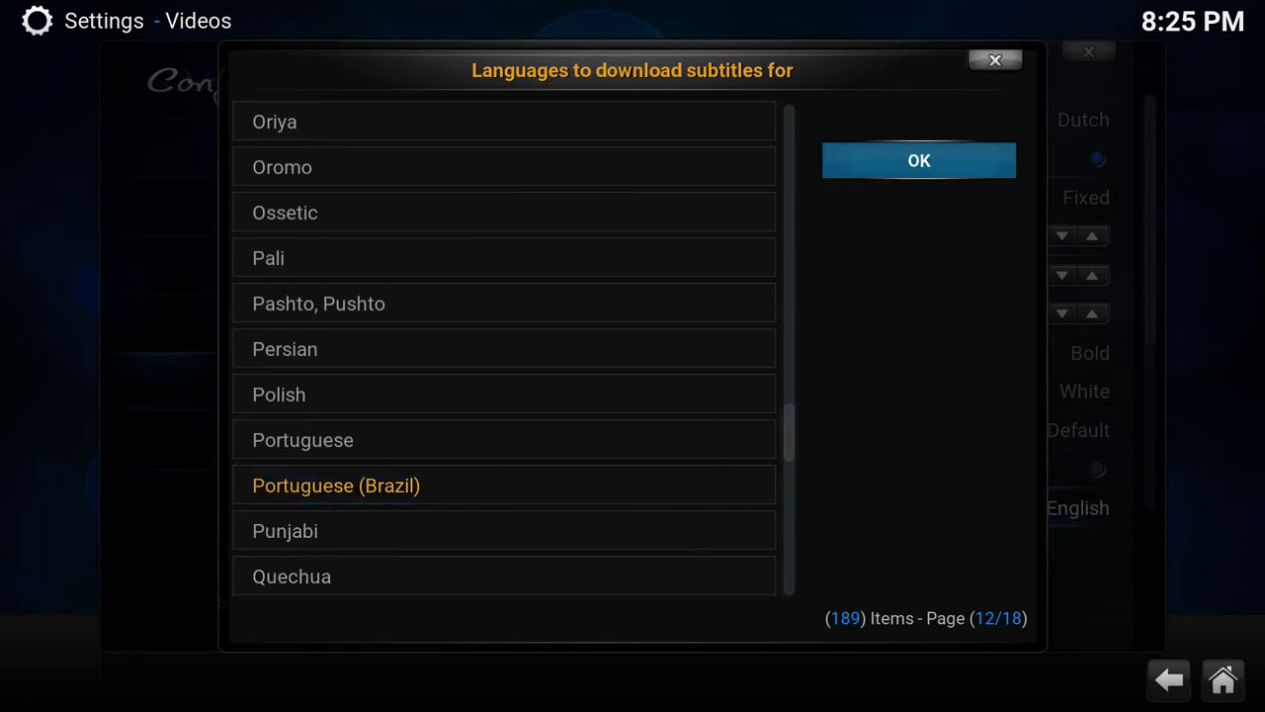
pyautogui.press('Return')
# Set the preferred subtitle language to Portuguese (Brazil) and leave the video settings
pyautogui.press('Up')
pyautogui.press('Up')
pyautogui.press('Up')
pyautogui.press('Up')
pyautogui.press('Up')
pyautogui.press('Up')
pyautogui.press('Up')
pyautogui.press('Up')
pyautogui.press('Up')
pyautogui.press('Up')
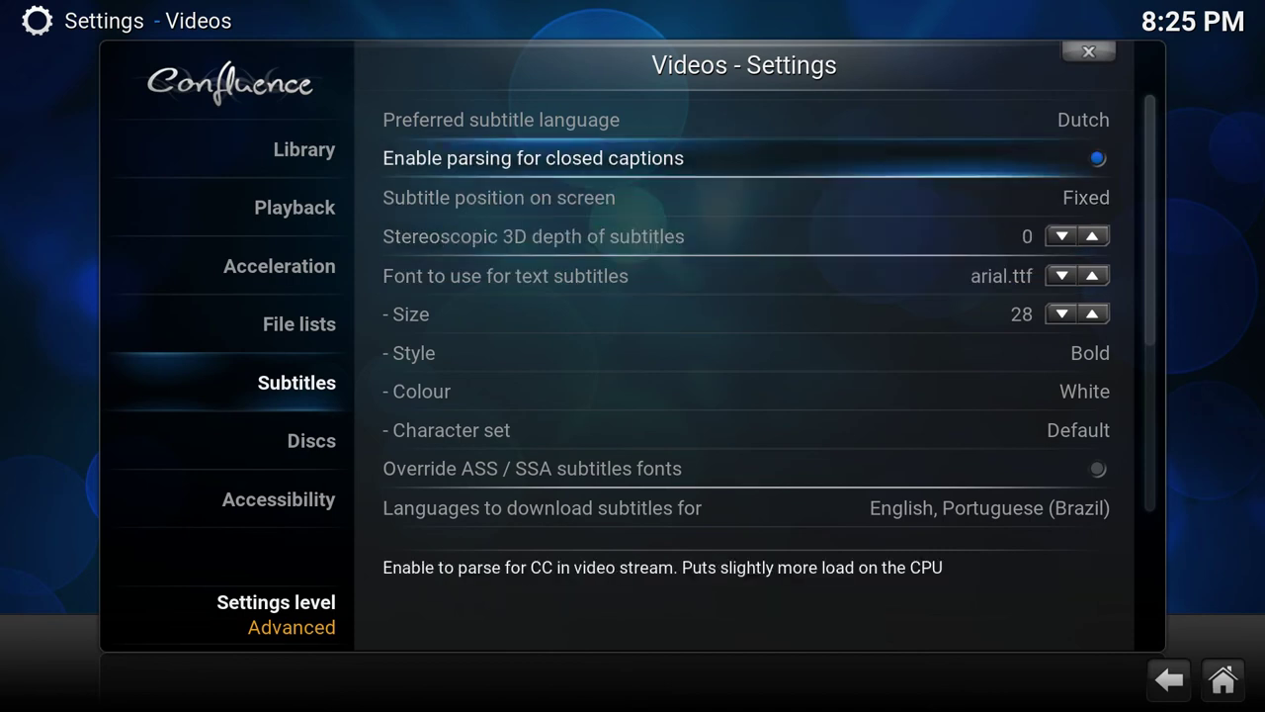
pyautogui.press('Return')
pyautogui.press('Down')
pyautogui.press('Down')
pyautogui.press('Down')
pyautogui.press('Down')
pyautogui.press('Down')
pyautogui.press('Down')
pyautogui.press('Down')
pyautogui.press('Down')
pyautogui.press('Down')
pyautogui.press('Down')
pyautogui.press('Down')
pyautogui.press('Down')
pyautogui.press('Down')
pyautogui.press('Down')
pyautogui.press('Down')
pyautogui.press('Down')
pyautogui.press('Down')
pyautogui.press('Down')
pyautogui.press('Down')
pyautogui.press('Down')
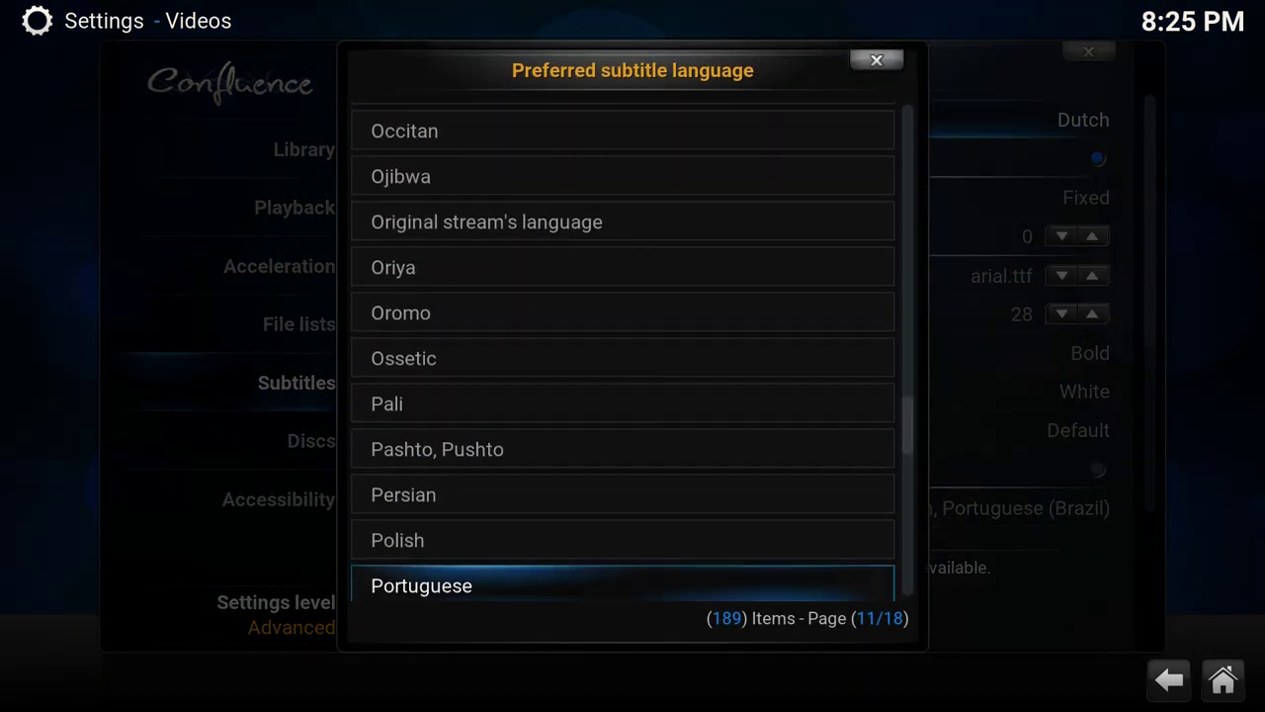
pyautogui.press('Down')
pyautogui.press('Return')
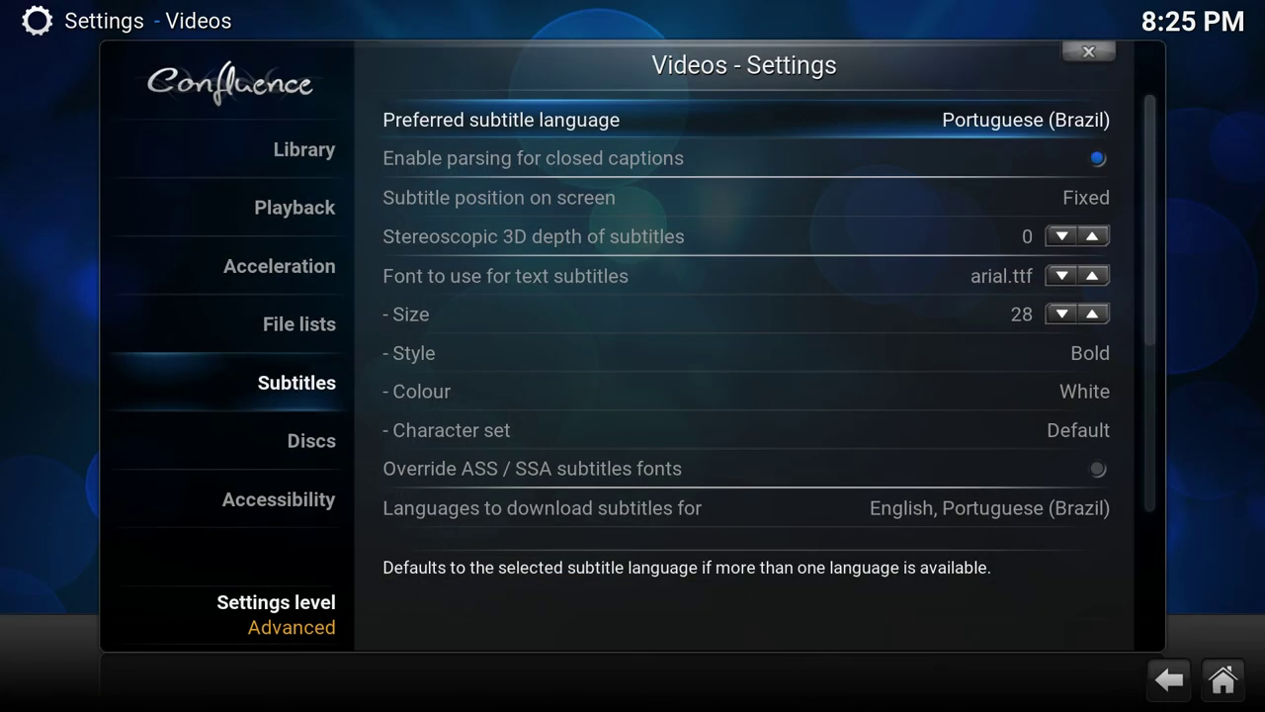
pyautogui.press('Down')
pyautogui.press('Up')
pyautogui.press('Left')
pyautogui.press('Escape')
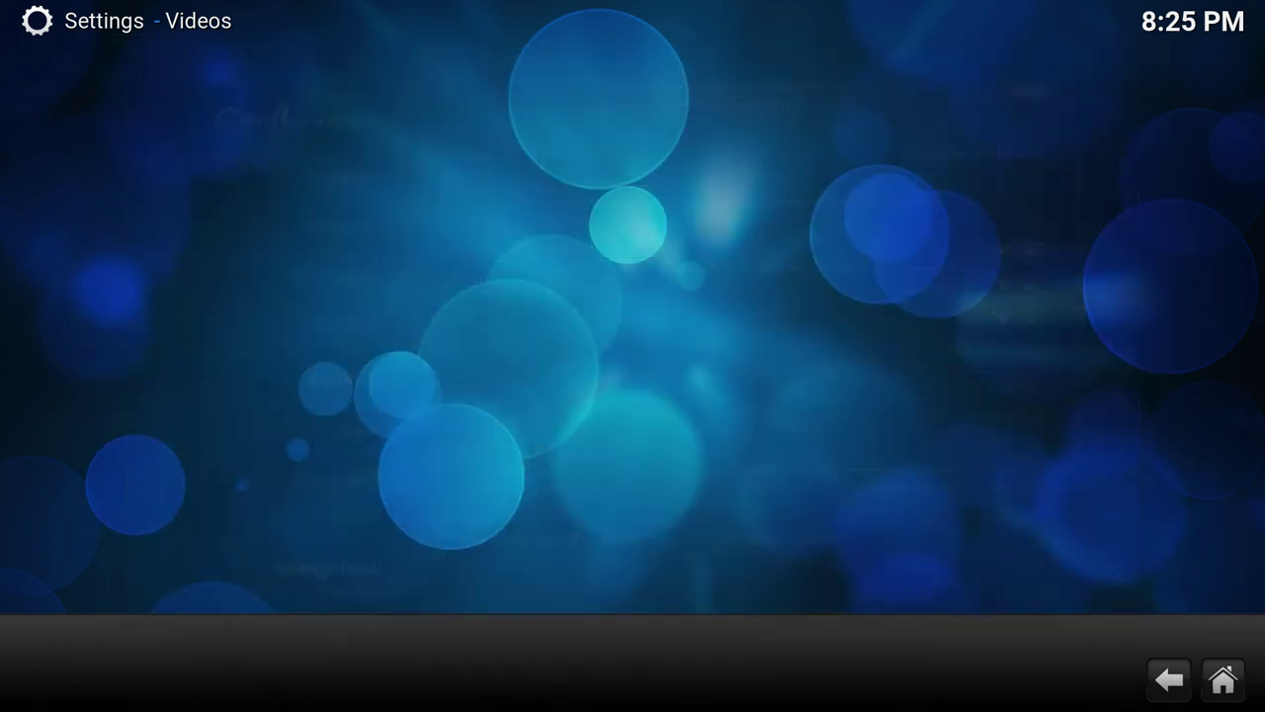
# Open the International category of the appearance settings and go to the interface language setting
pyautogui.press('Down')
pyautogui.press('Down')
pyautogui.press('Down')
pyautogui.press('Down')
pyautogui.press('Down')
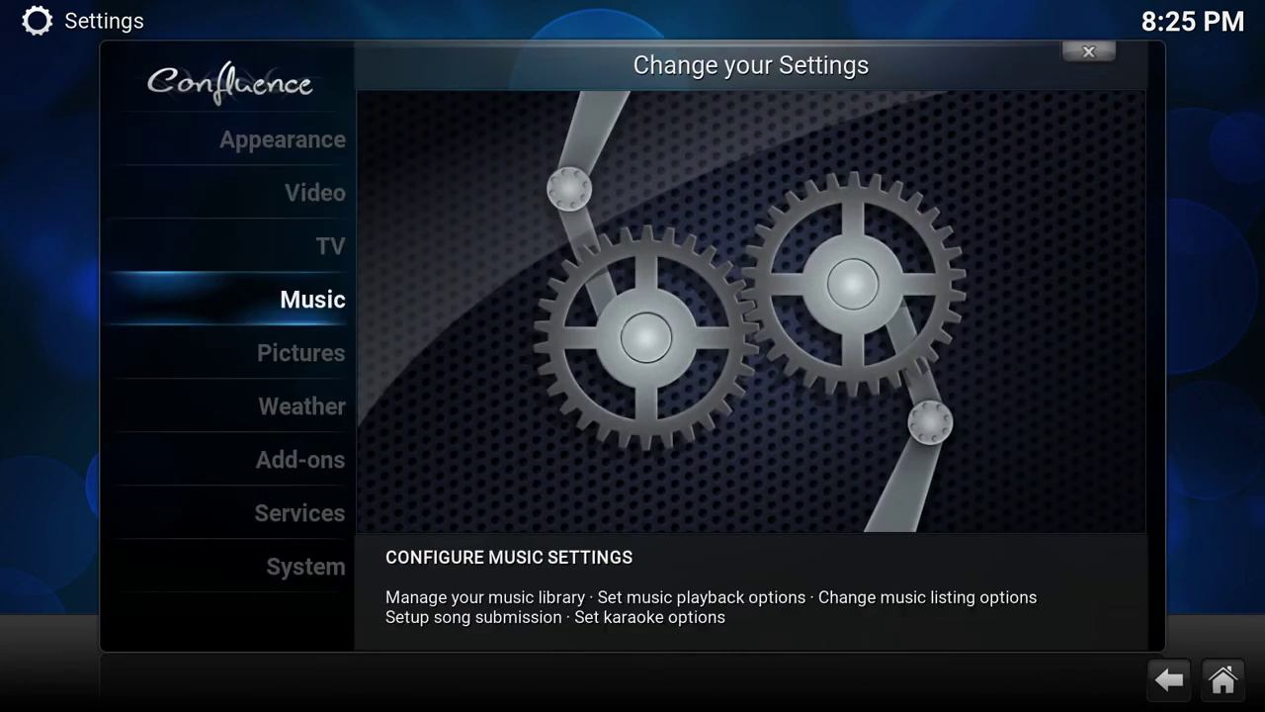
pyautogui.press('Up')
pyautogui.press('Up')
pyautogui.press('Up')
pyautogui.press('Up')
pyautogui.press('Up')
pyautogui.press('Up')
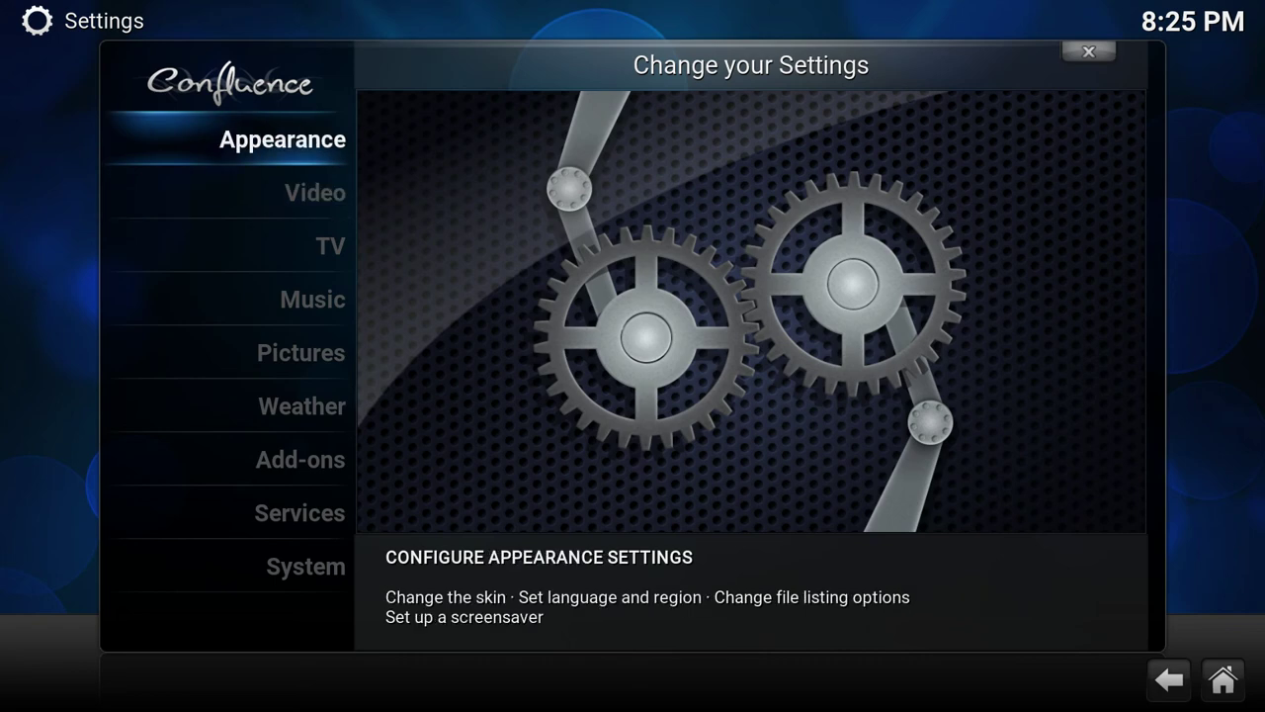
pyautogui.press('Return')
pyautogui.press('Down')
pyautogui.press('Down')
pyautogui.press('Up')
pyautogui.press('Right')
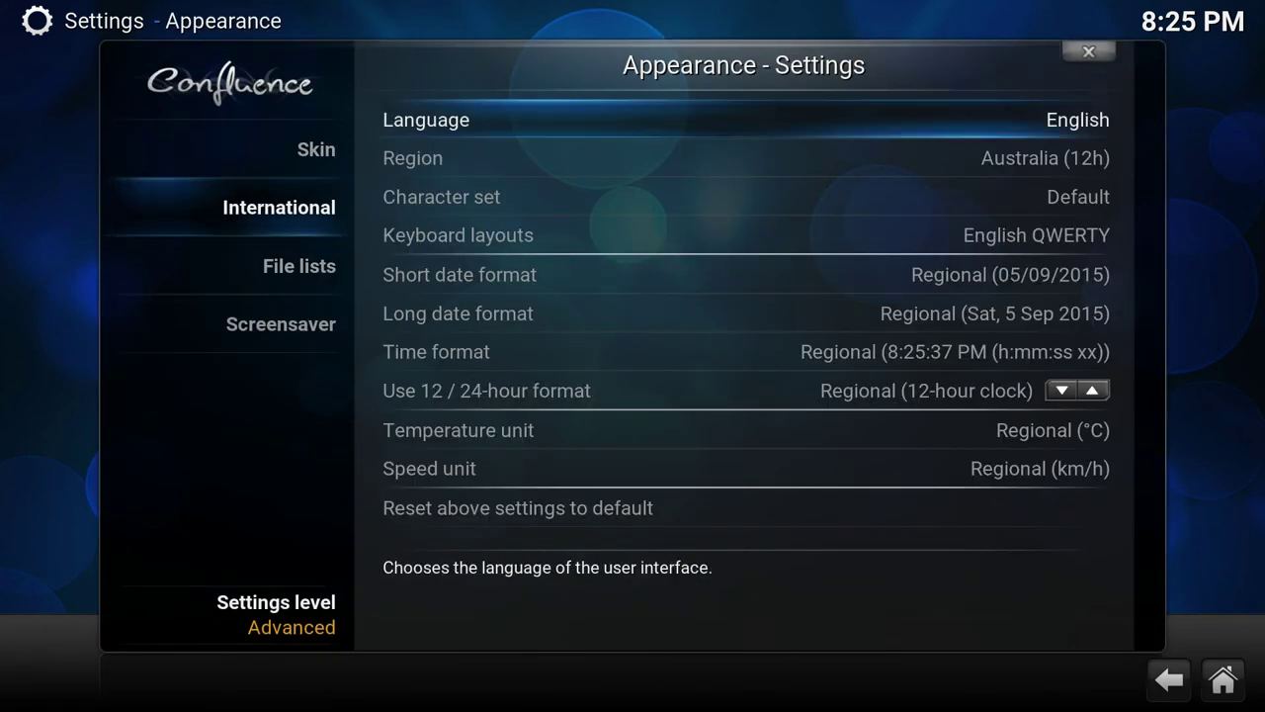
# Examine the interface language choices around Portuguese for the Brazilian variant, and leave the appearance settings without selecting one
pyautogui.press('Return')
pyautogui.press('Down')
pyautogui.press('Down')
pyautogui.press('Down')
pyautogui.press('Up')
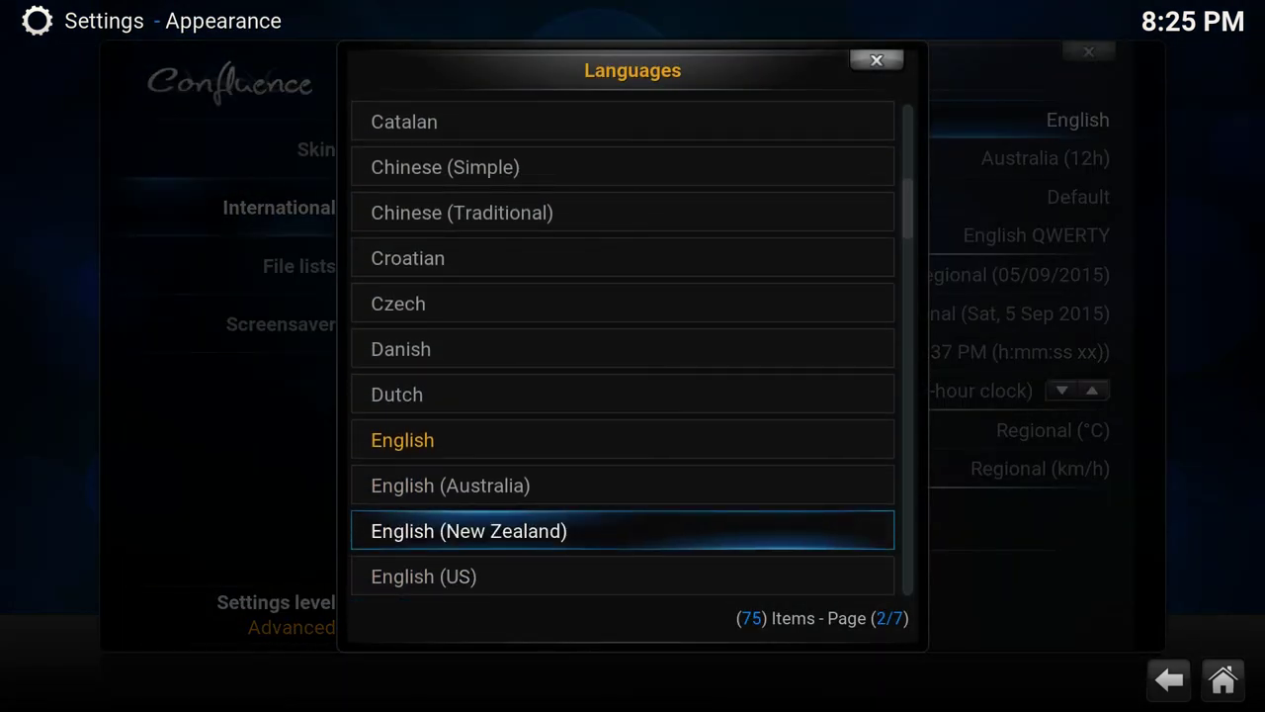
pyautogui.press('Down')
pyautogui.press('Down')
pyautogui.press('Down')
pyautogui.press('Down')
pyautogui.press('Down')
pyautogui.press('Down')
pyautogui.press('Down')
pyautogui.press('Down')
pyautogui.press('Down')
pyautogui.press('Down')
pyautogui.press('Down')
pyautogui.press('Down')
pyautogui.press('Down')
pyautogui.press('Down')
pyautogui.press('Down')
pyautogui.press('Down')
pyautogui.press('Down')
pyautogui.press('Down')
pyautogui.press('Down')
pyautogui.press('Down')
pyautogui.press('Up')
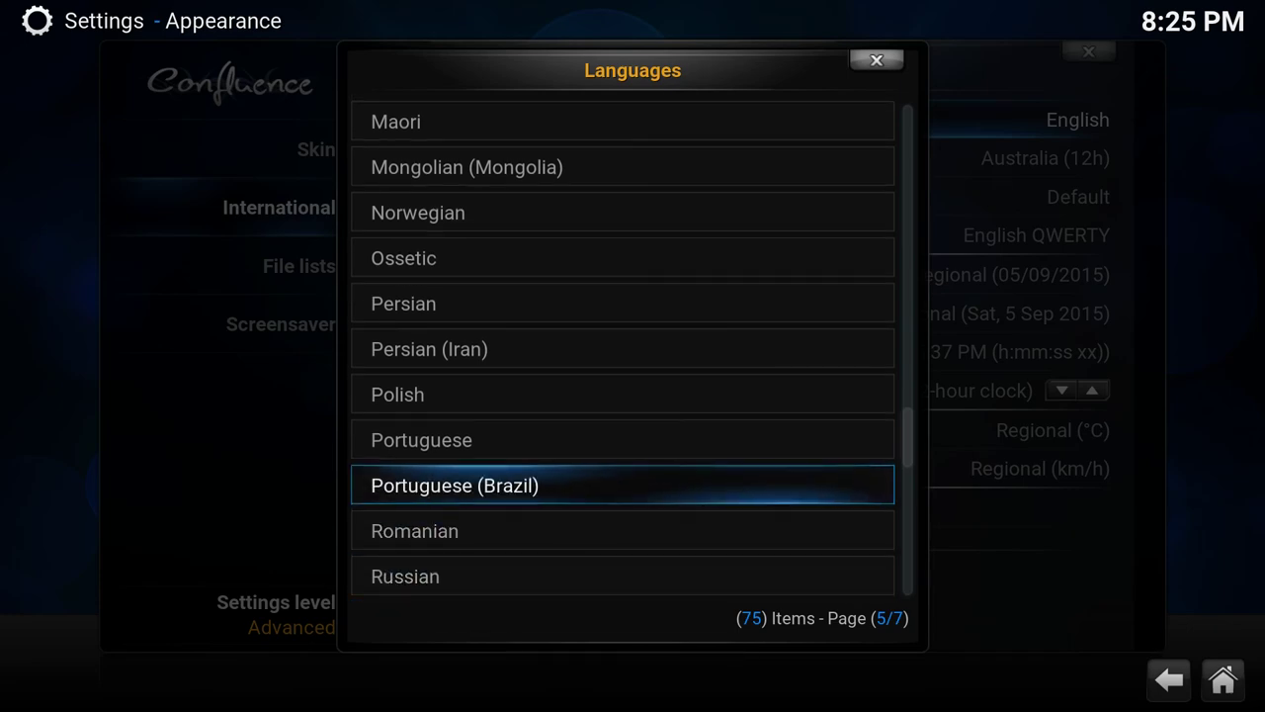
pyautogui.press('BackSpace')
pyautogui.press('BackSpace')
# Open the add-ons section of the settings and go into the Kodi Add-on repository to install from it
pyautogui.press('Up')
pyautogui.press('Up')
pyautogui.press('Up')
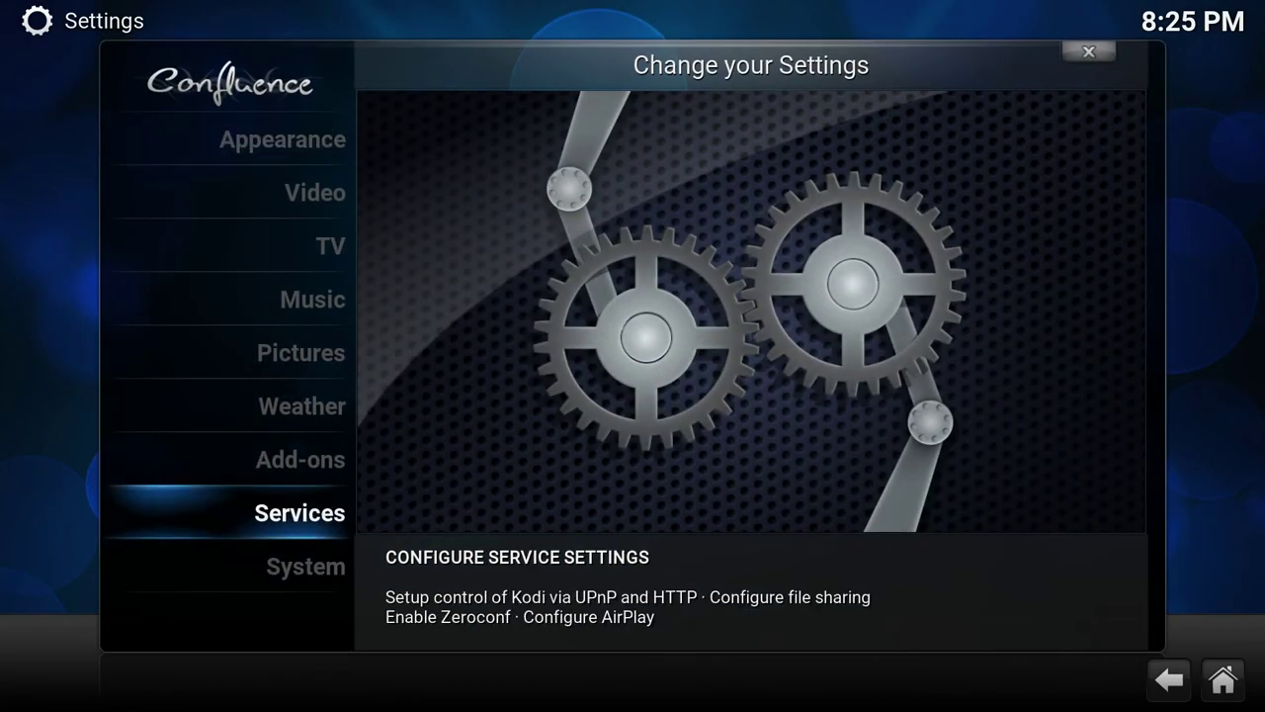
pyautogui.press('Return')
pyautogui.press('Down')
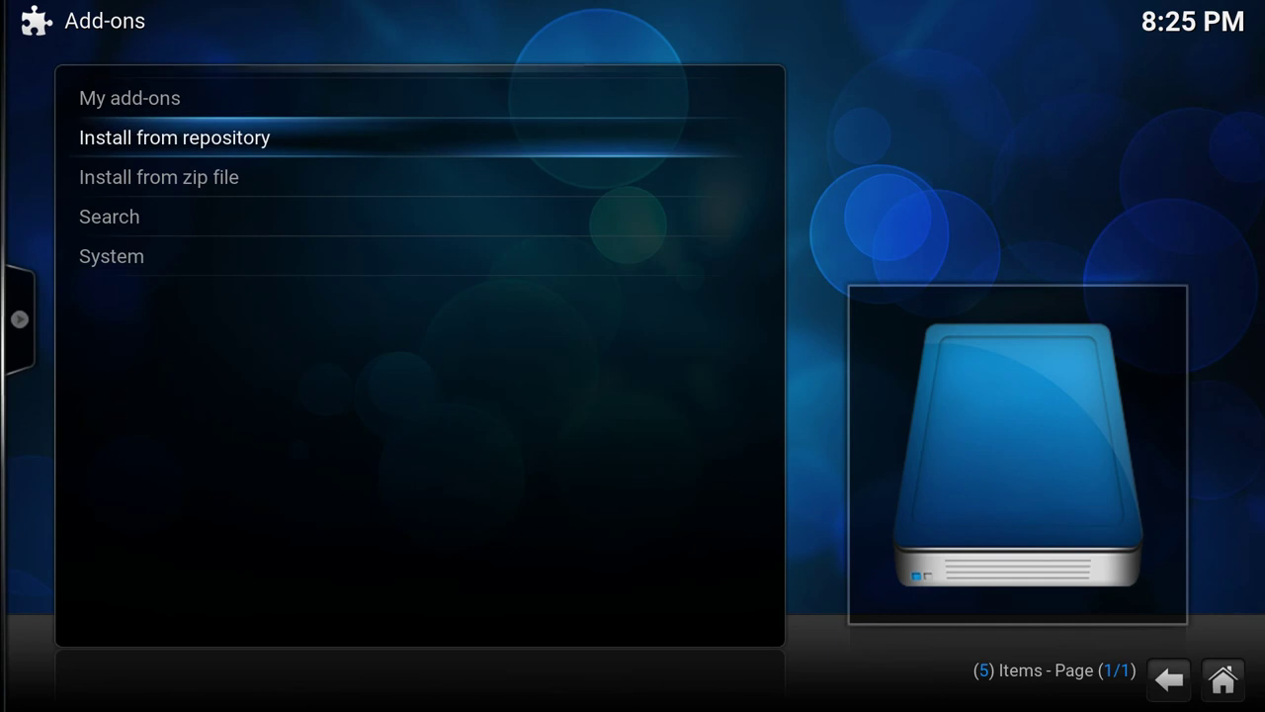
pyautogui.press('Up')
pyautogui.press('Down')
pyautogui.press('Return')
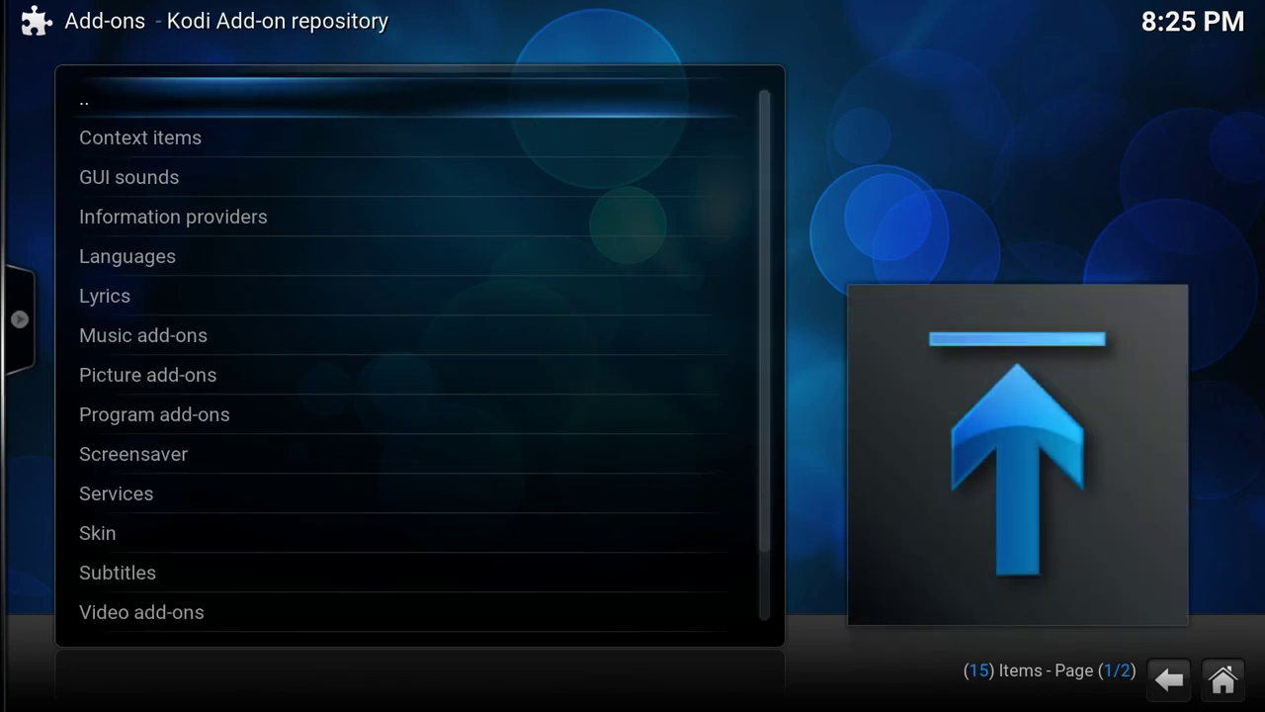
# Open the Languages category of the Kodi Add-on repository
pyautogui.press('Down')
pyautogui.press('Down')
pyautogui.press('Down')
pyautogui.press('Down')
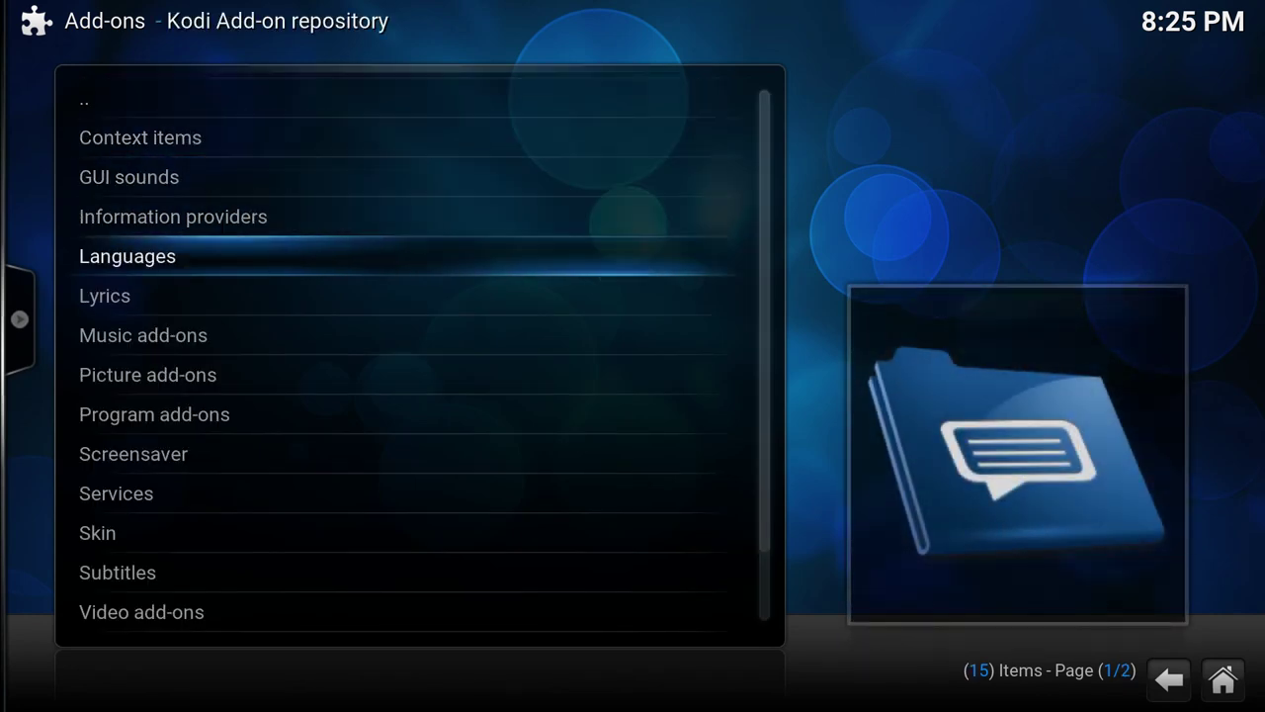
pyautogui.press('Return')
# Find the Portuguese (Brazil) language pack, view its add-on information, and close it without changing anything
pyautogui.press('p')
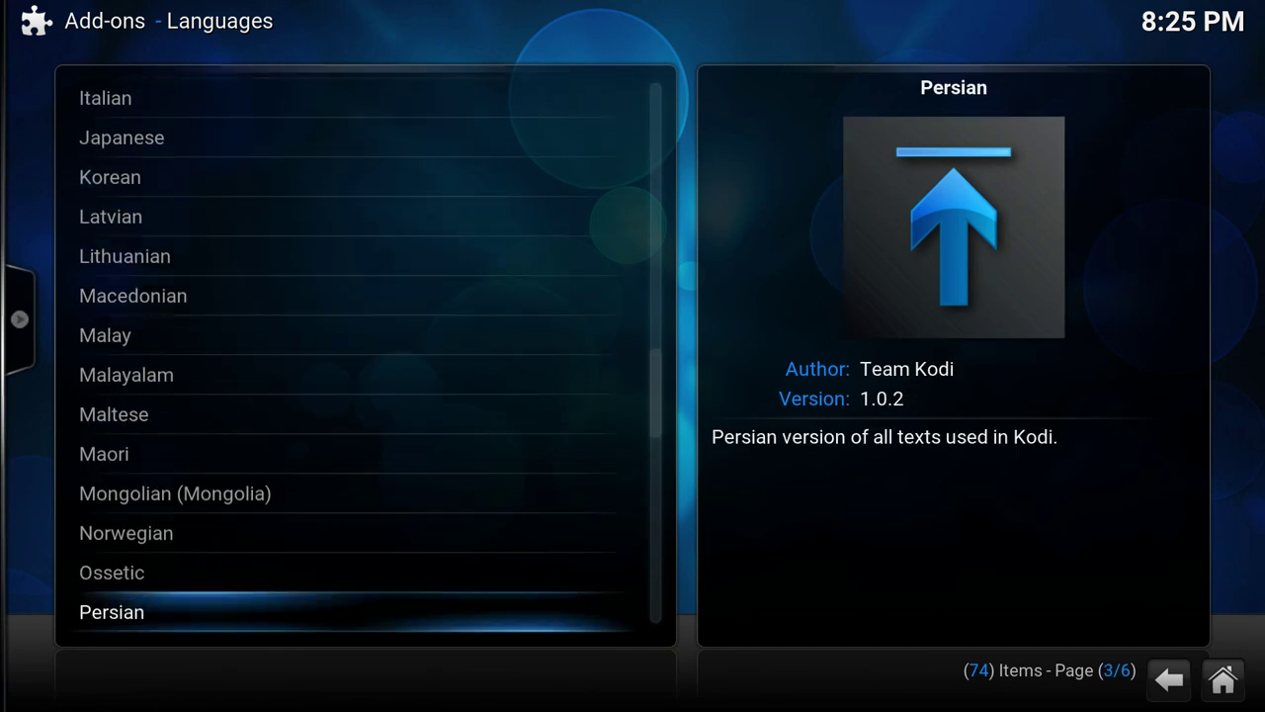
pyautogui.press('Down')
pyautogui.press('Down')
pyautogui.press('Down')
pyautogui.press('Down')
pyautogui.press('Down')
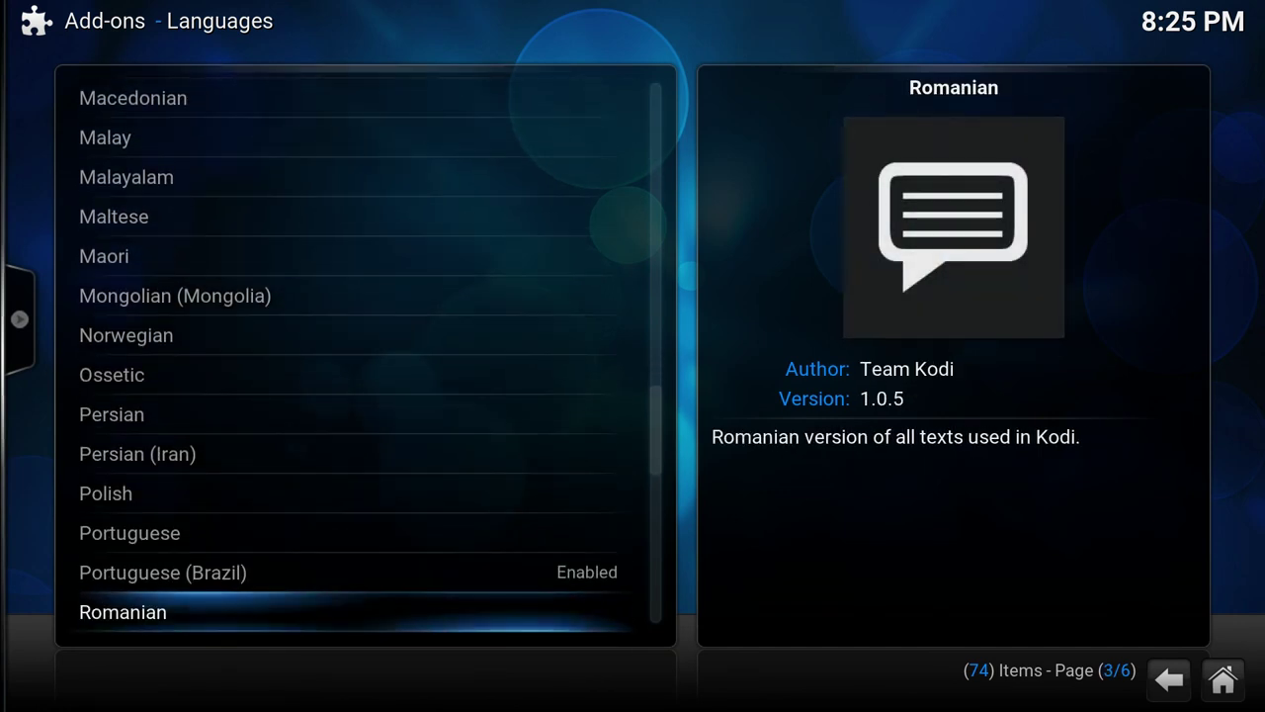
pyautogui.press('Up')
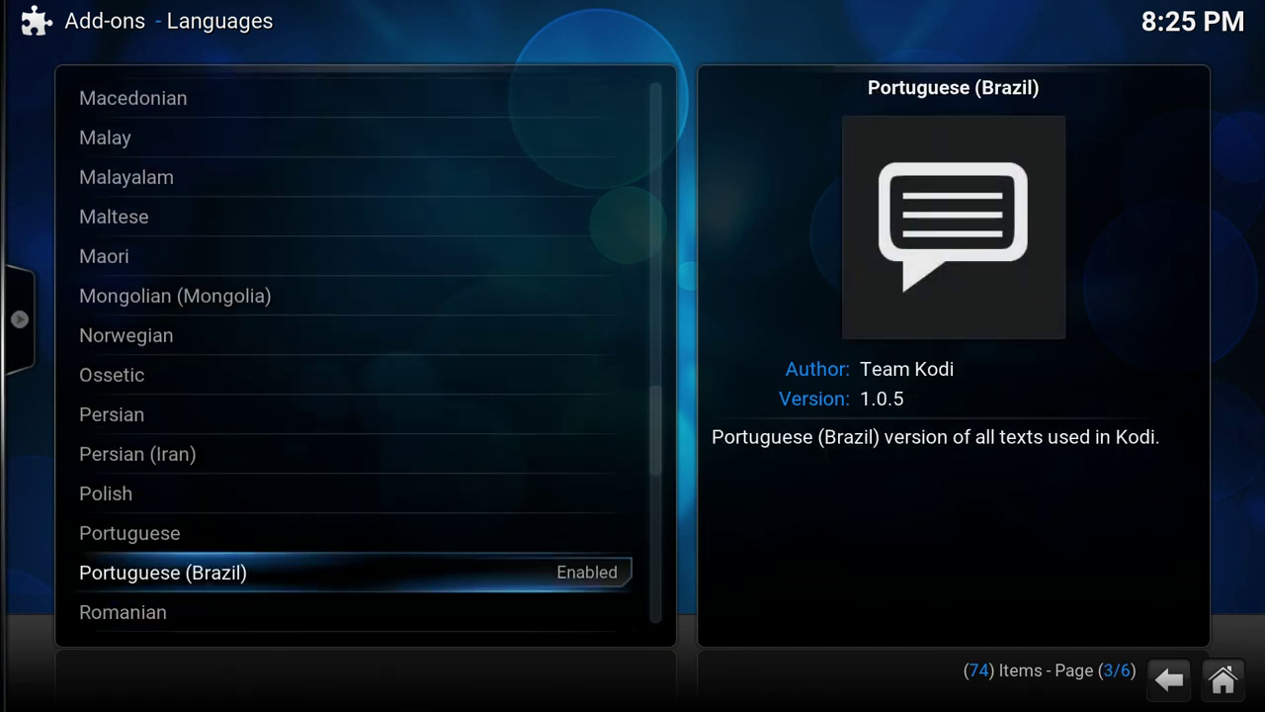
pyautogui.press('Return')
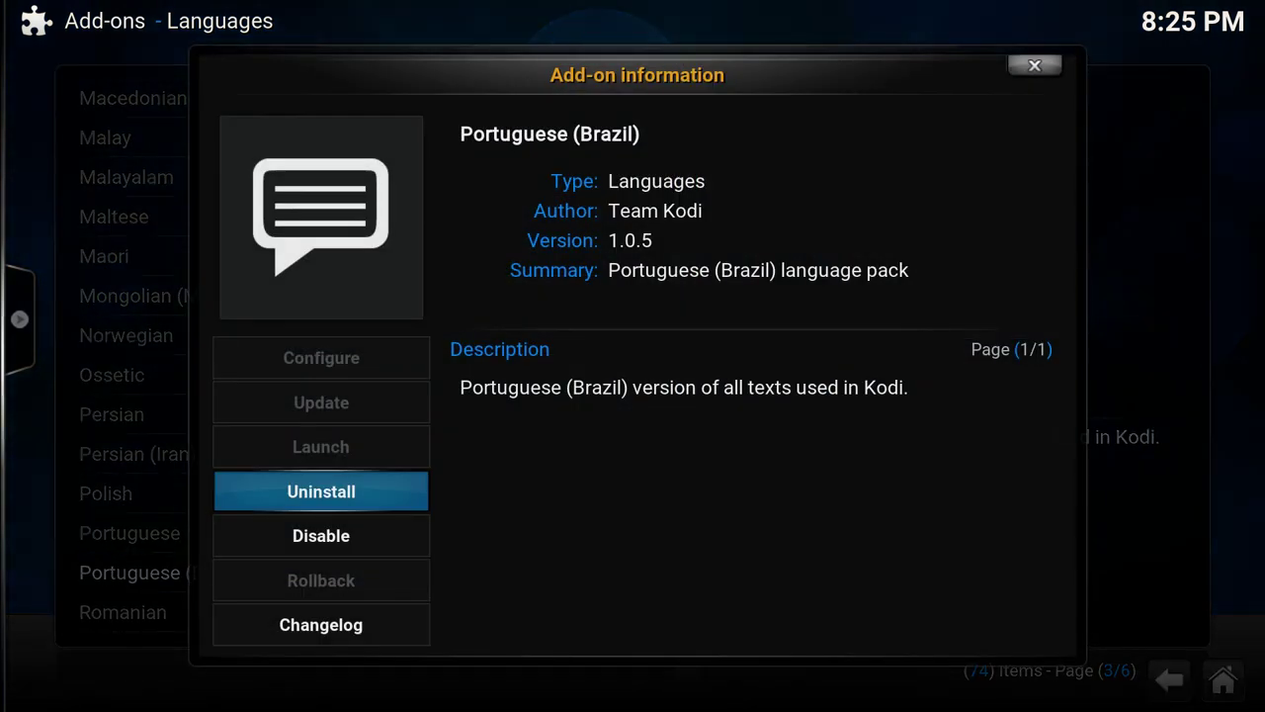
pyautogui.press('Escape')
# View the add-on information of the plain Portuguese language pack and close it without installing
pyautogui.press('Up')
pyautogui.press('Return')
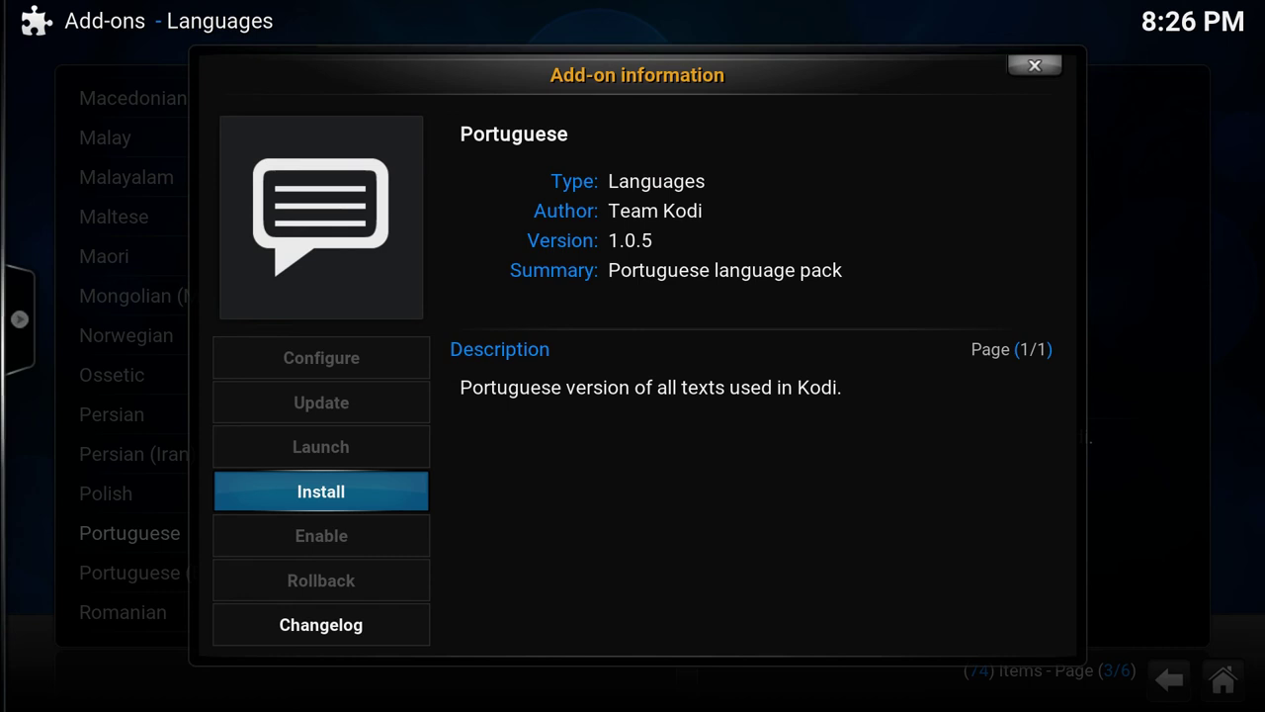
pyautogui.press('Escape')
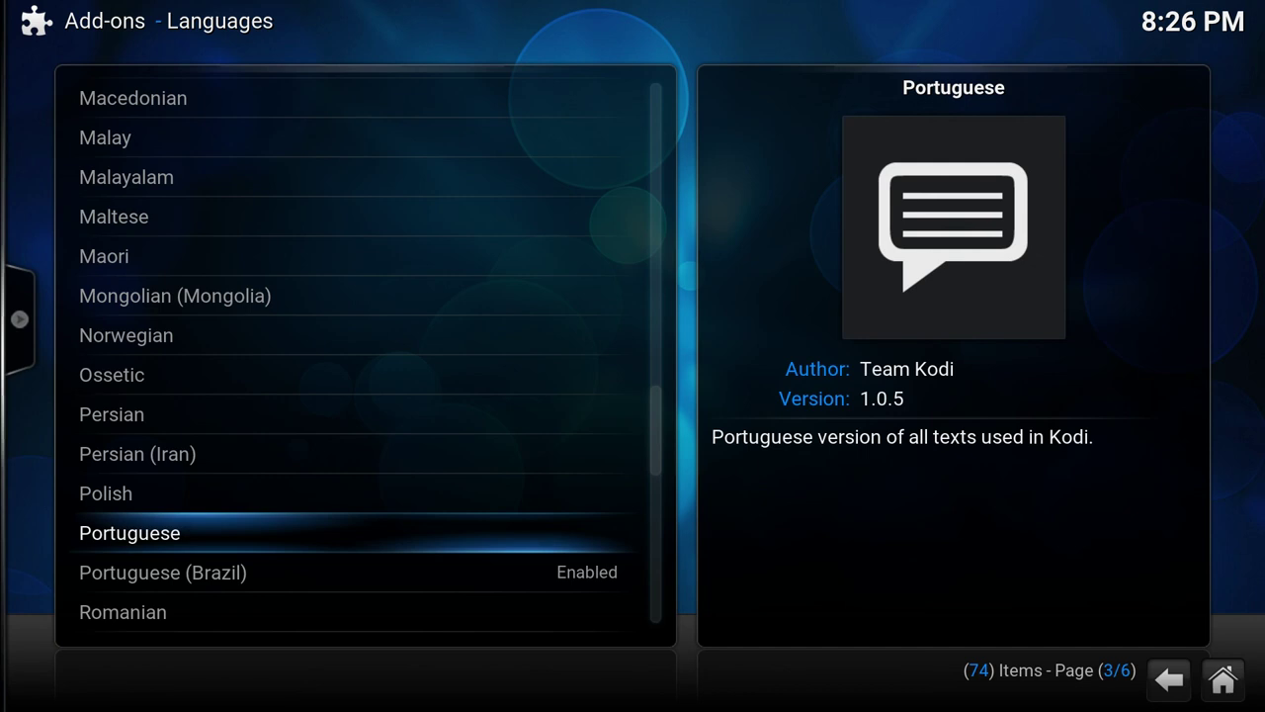
# Compare the status of the Portuguese (Brazil) language pack with its neighbours, and return to the repository's category list
pyautogui.press('Down')
pyautogui.press('Down')
pyautogui.press('Down')
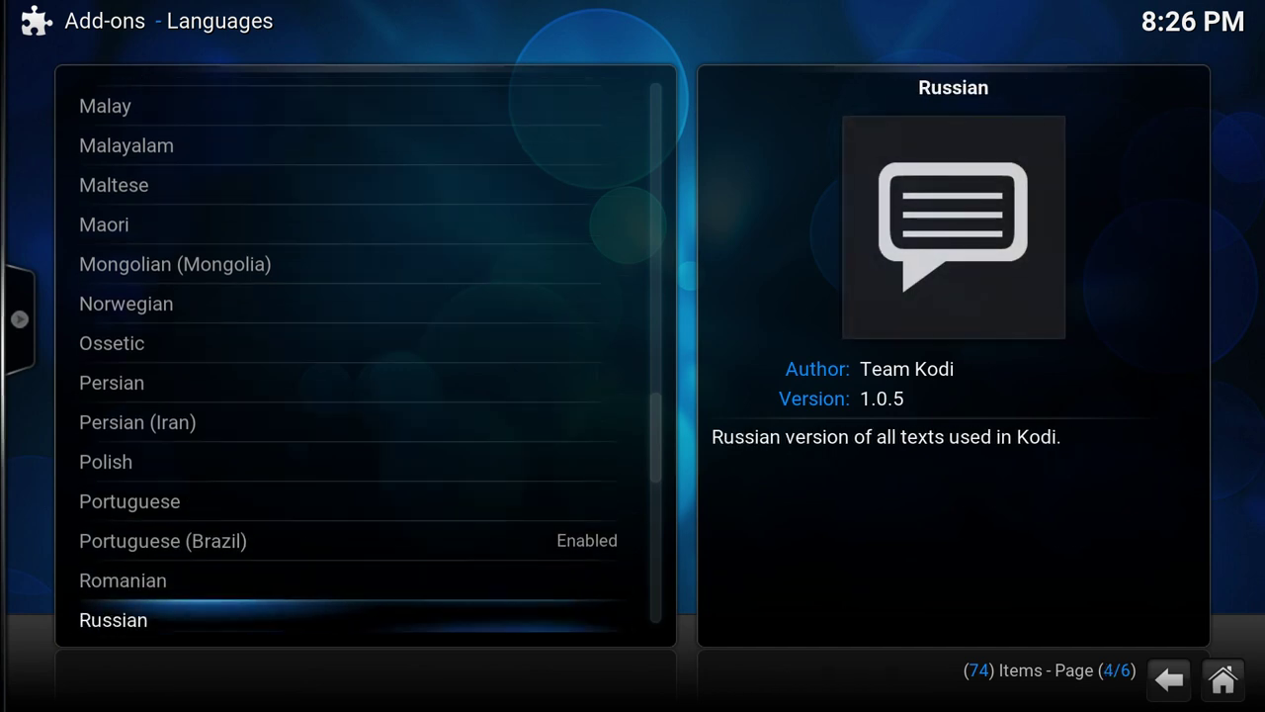
pyautogui.press('Up')
pyautogui.press('Up')
pyautogui.press('Up')
pyautogui.press('Down')
pyautogui.press('Down')
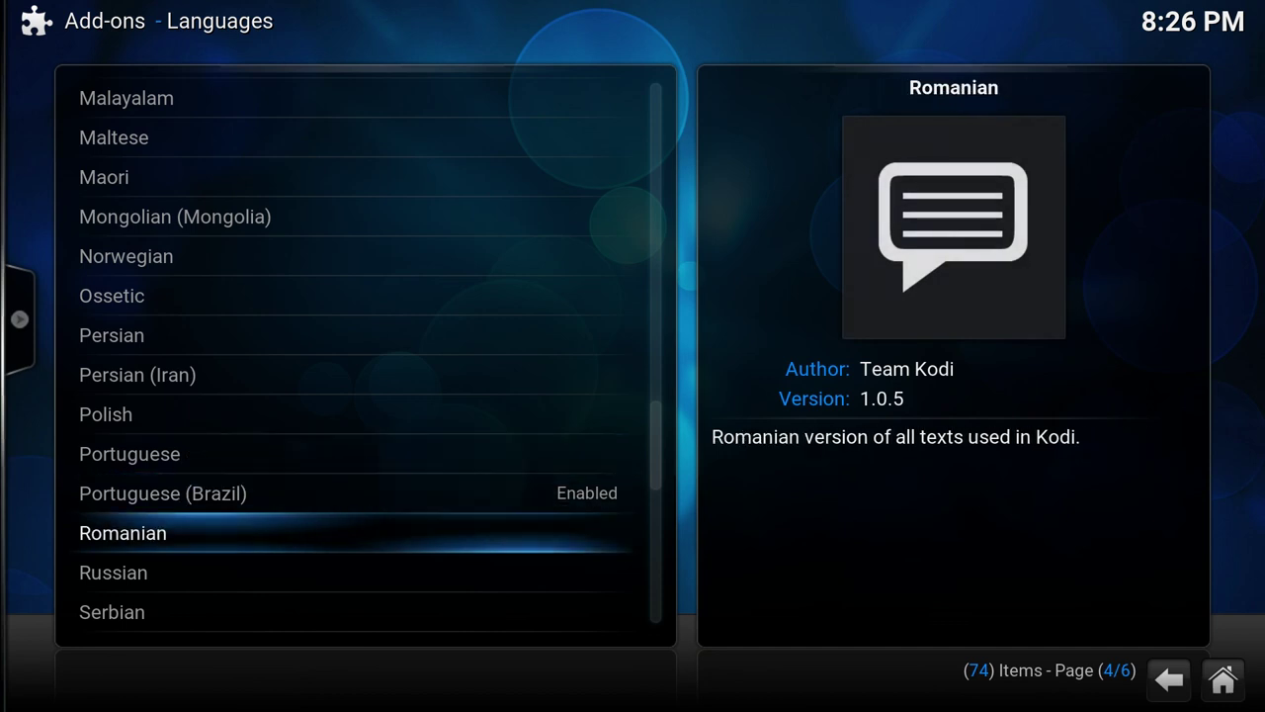
pyautogui.press('Up')
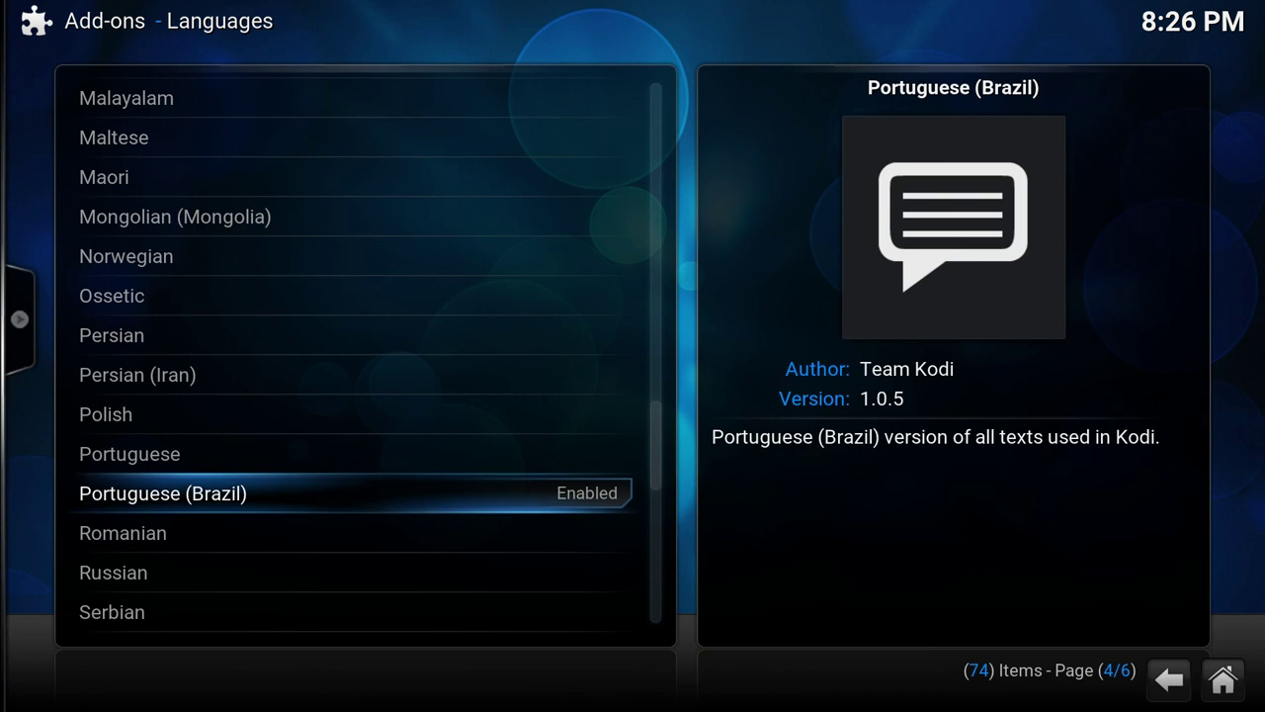
pyautogui.press('BackSpace')
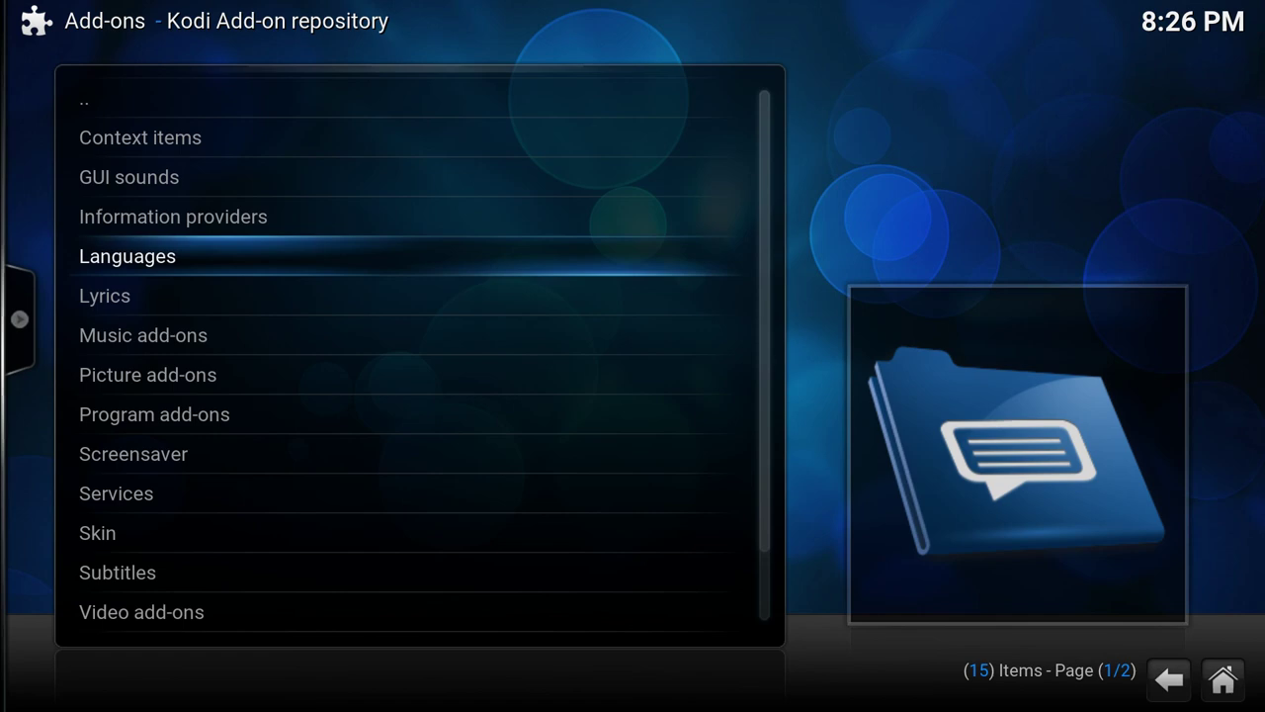